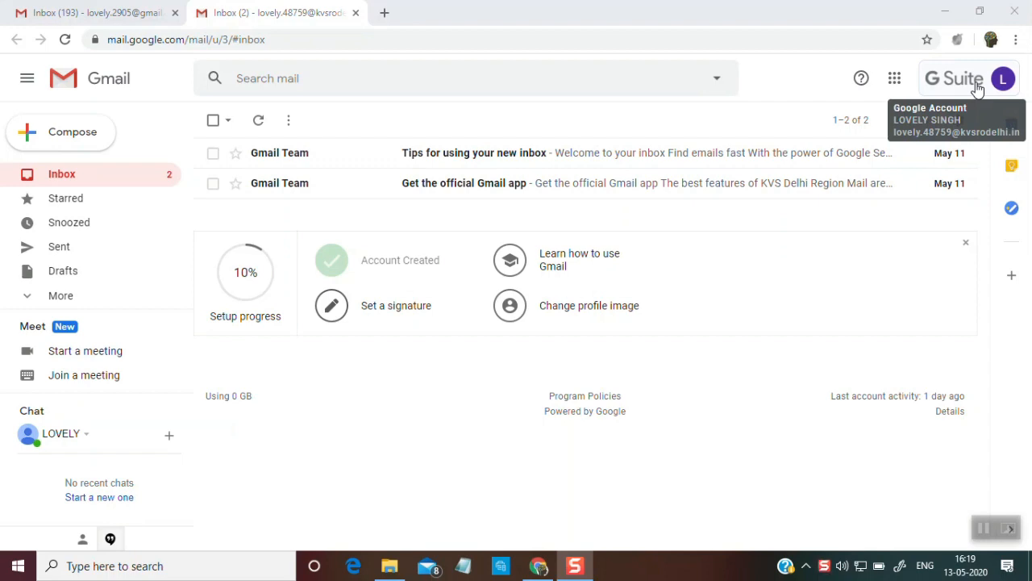
Open Google Classroom from the Google apps available in the school Gmail account.
click(896, 81)
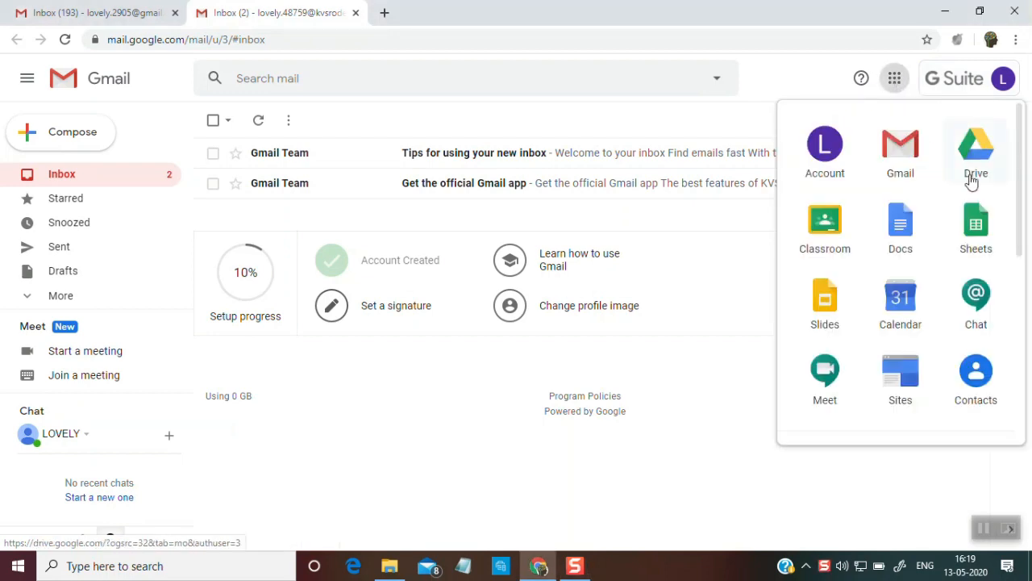
scroll(992, 277, down, 1)
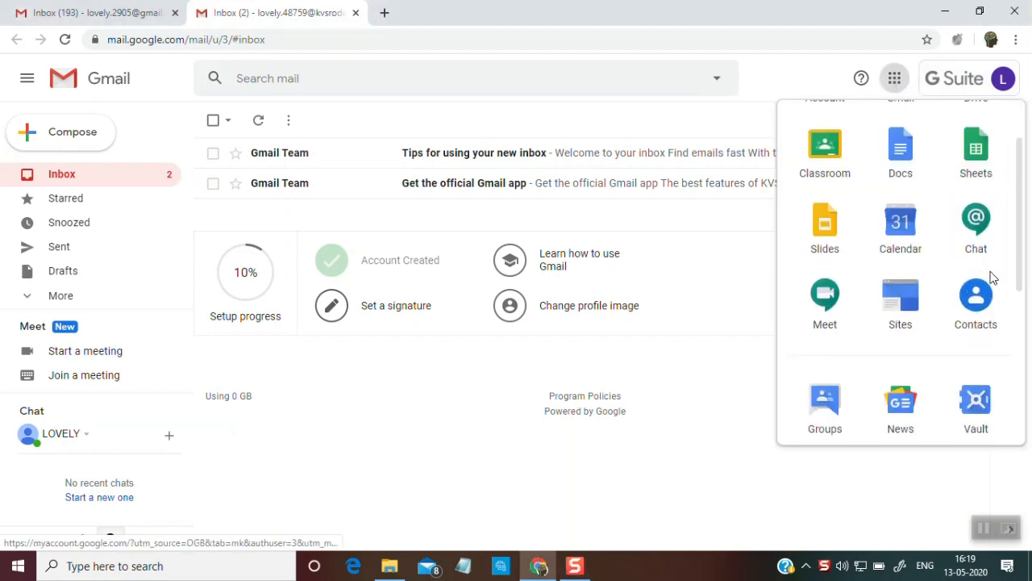
click(823, 156)
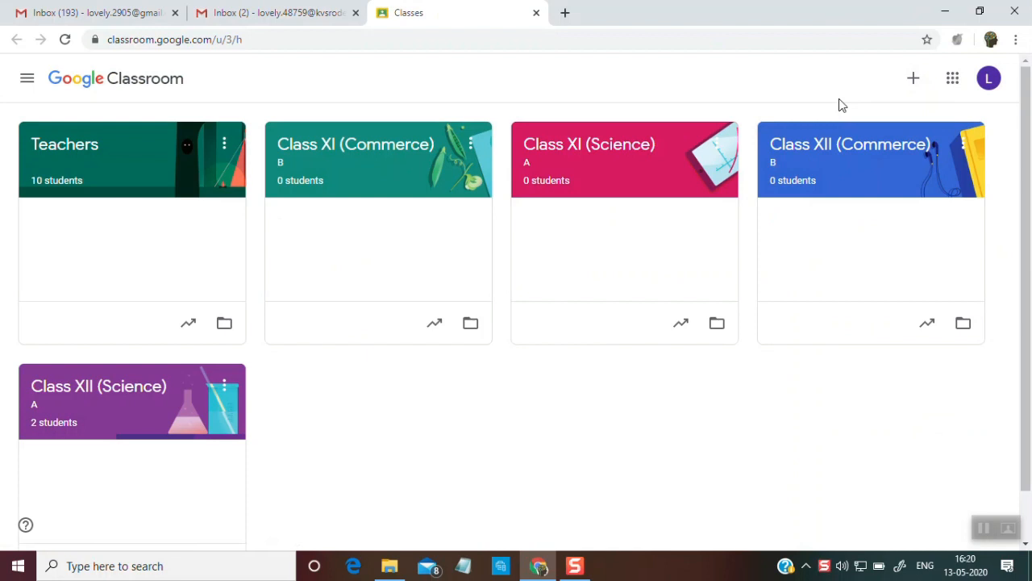
Create a class named VI with section A and the subject English.
click(914, 79)
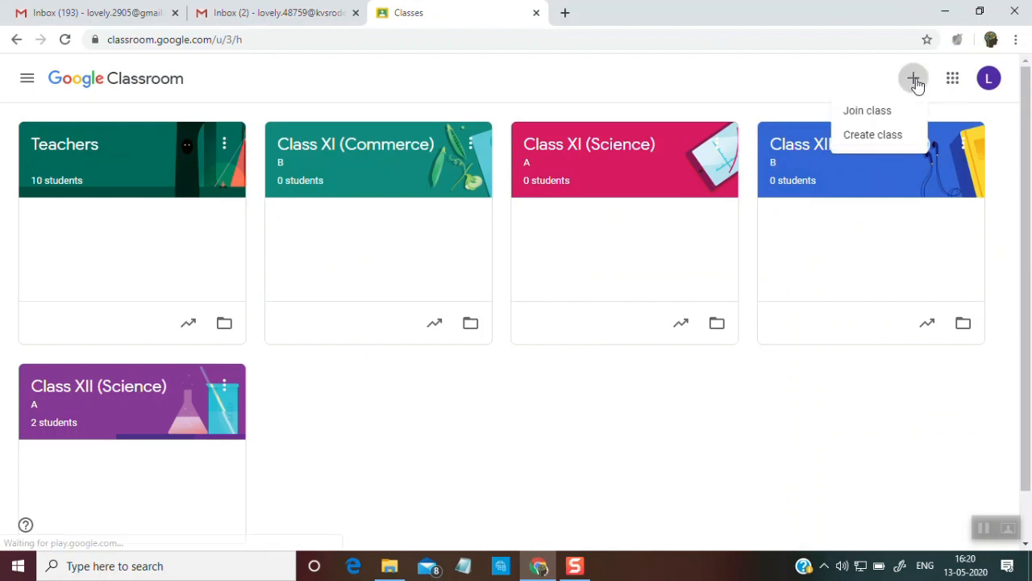
click(876, 134)
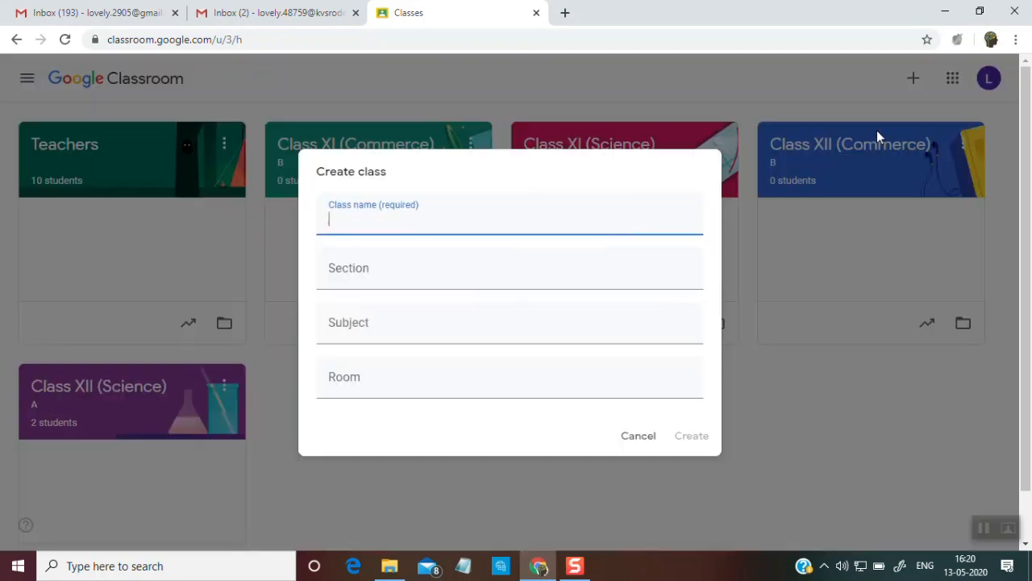
text(Vi)
key(BackSpace)
key(BackSpace)
text(V)
click(488, 266)
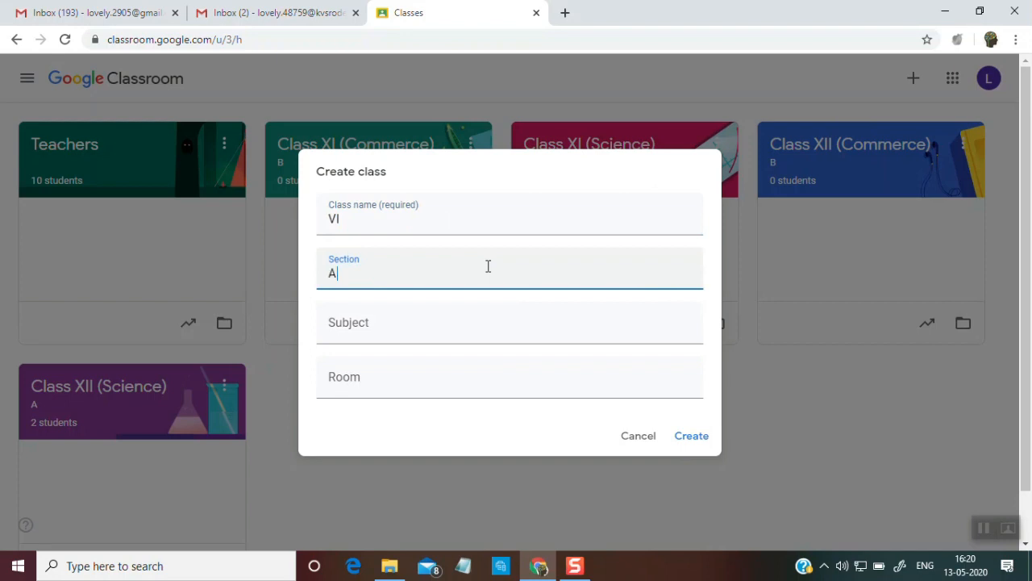
click(416, 332)
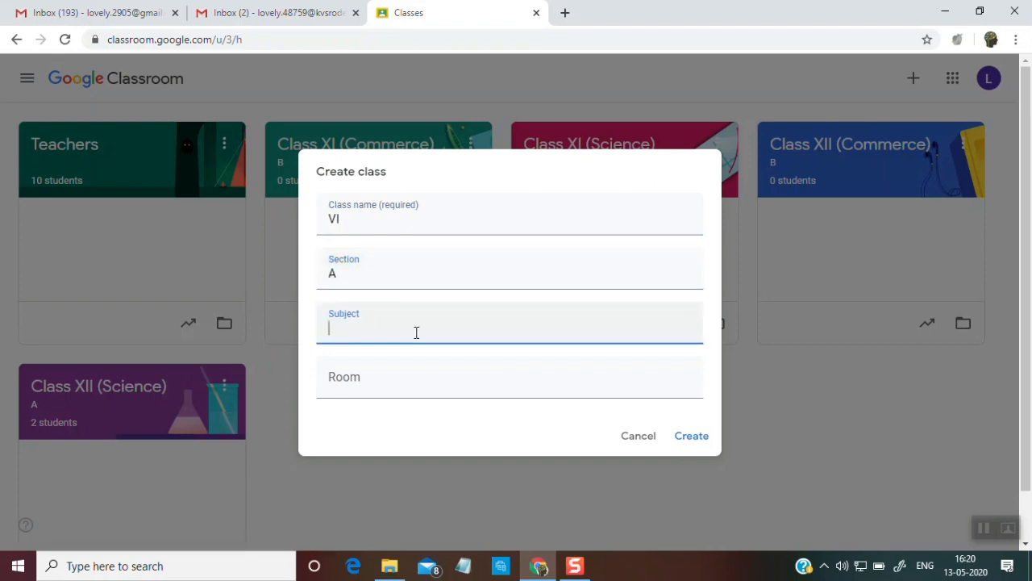
text(ENG)
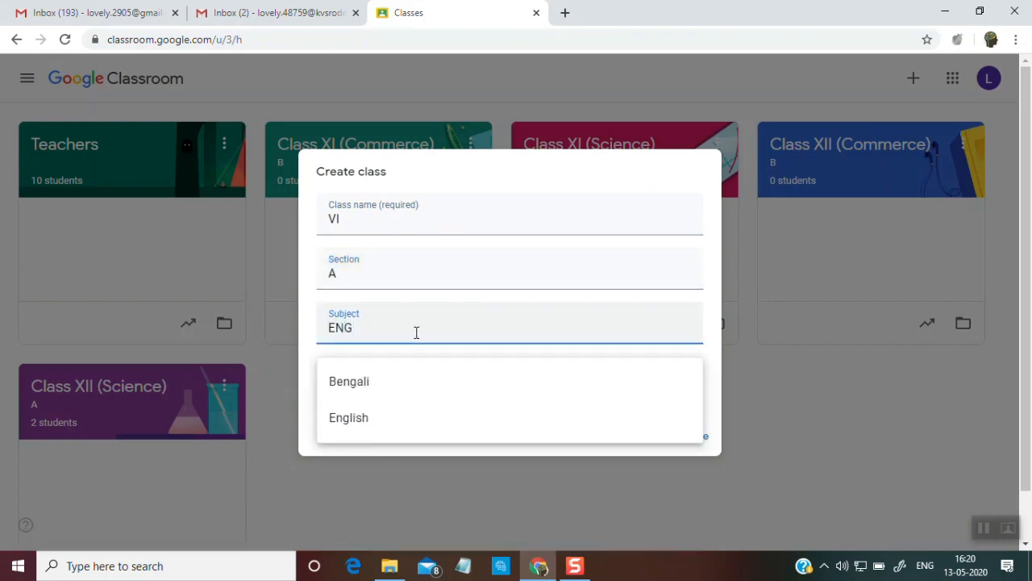
click(362, 428)
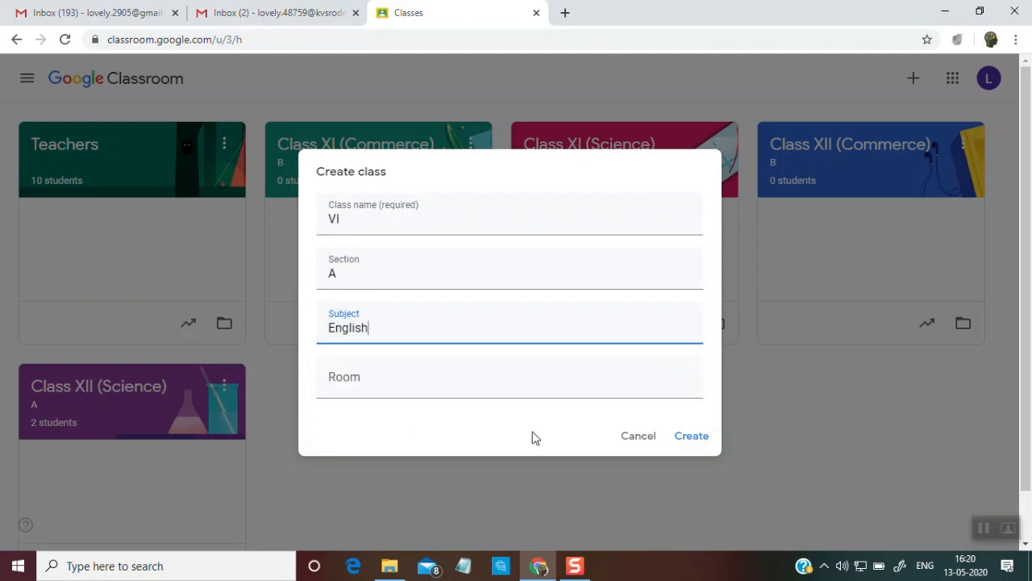
click(691, 437)
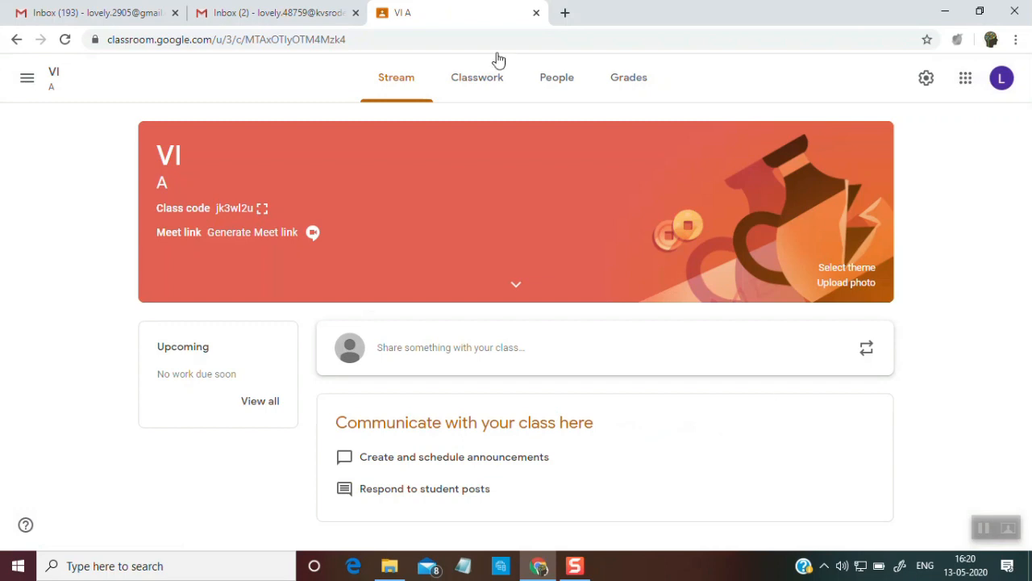
Display the class code enlarged and close it, and open the invitation form for the class's students.
click(262, 210)
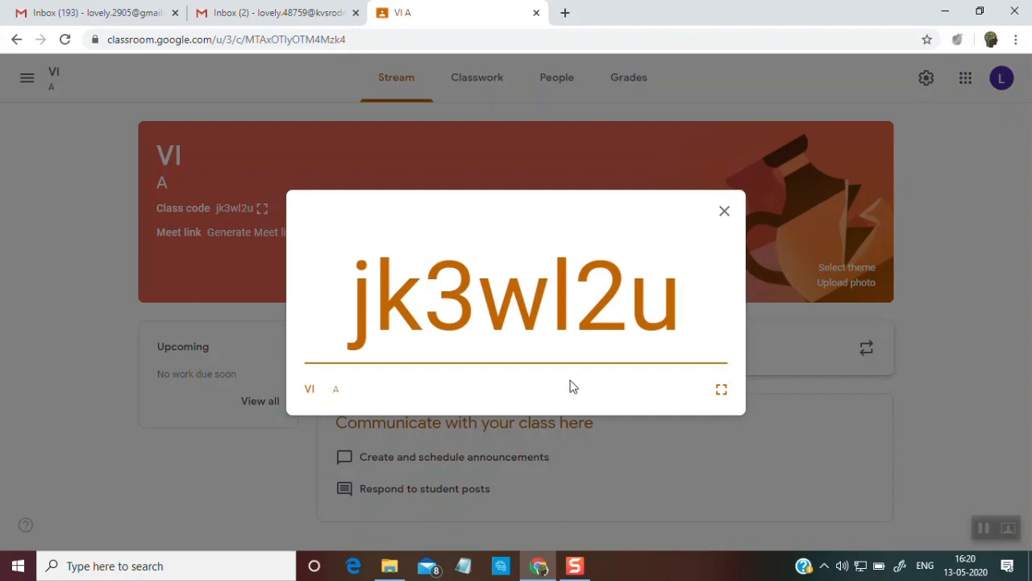
click(724, 210)
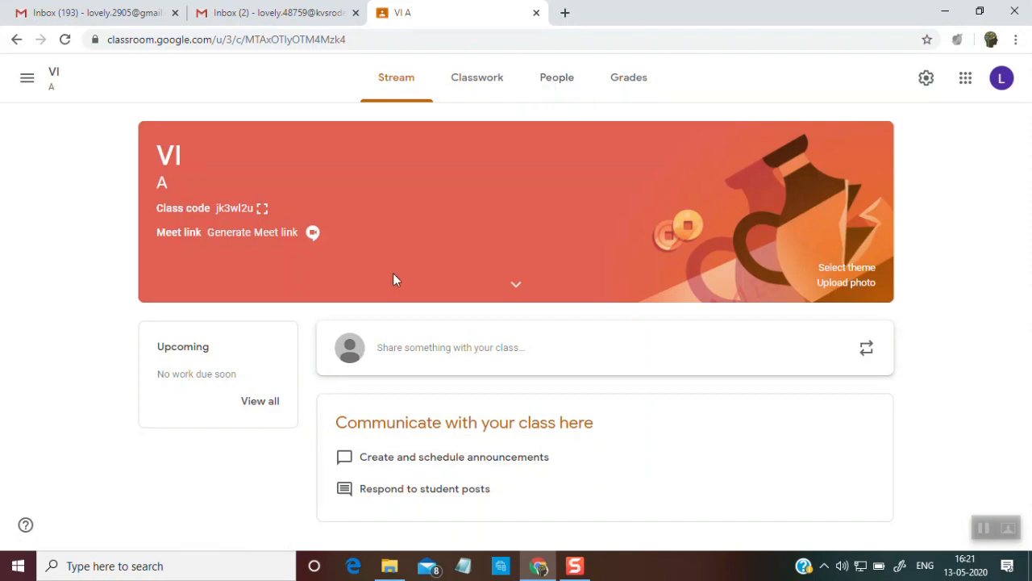
click(547, 83)
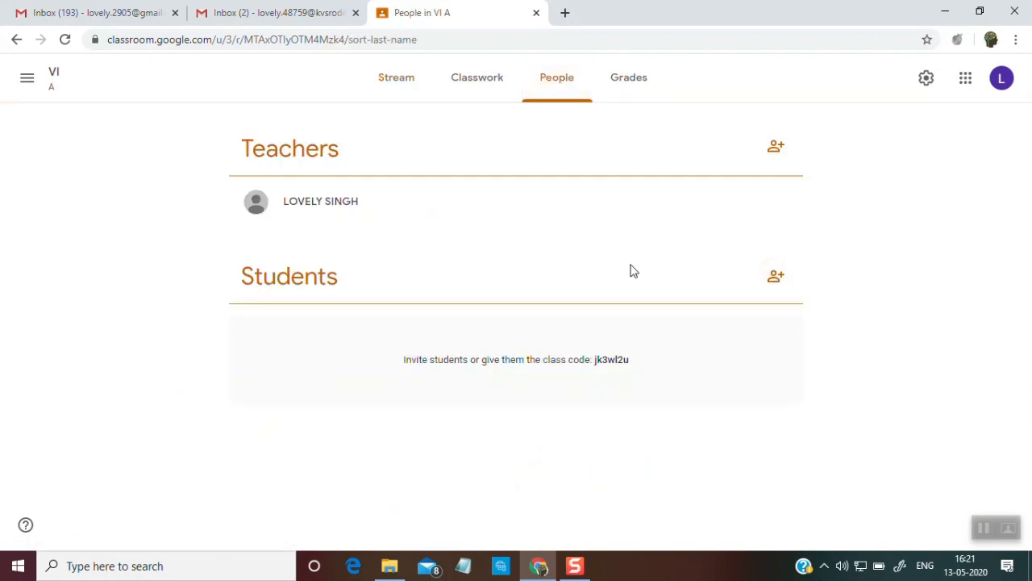
click(776, 279)
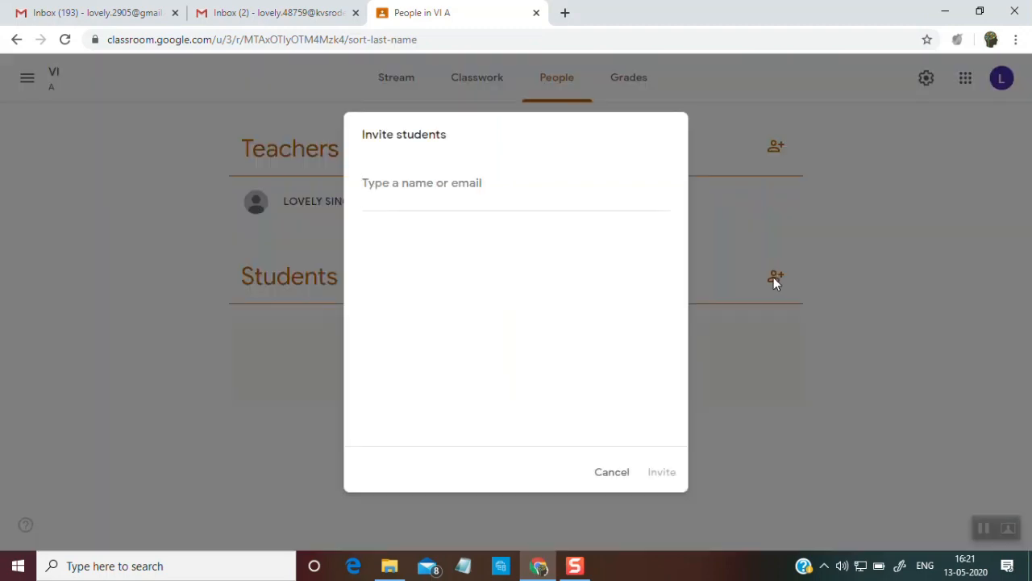
Open StudentsData.xlsx from Desktop > work_from_home_school > GSuite without updating its links, and dismiss the Office activation wizard.
click(389, 565)
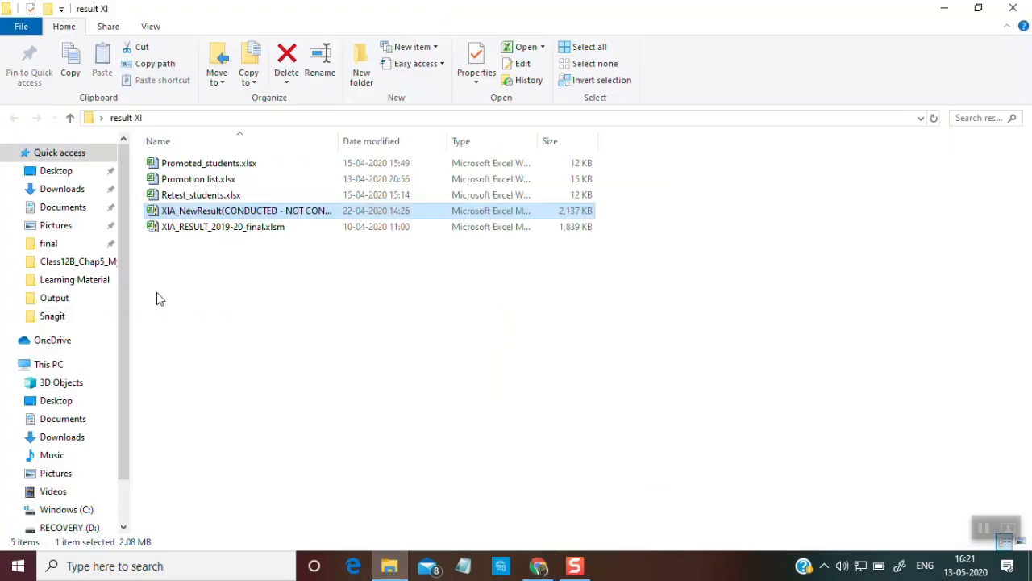
click(57, 171)
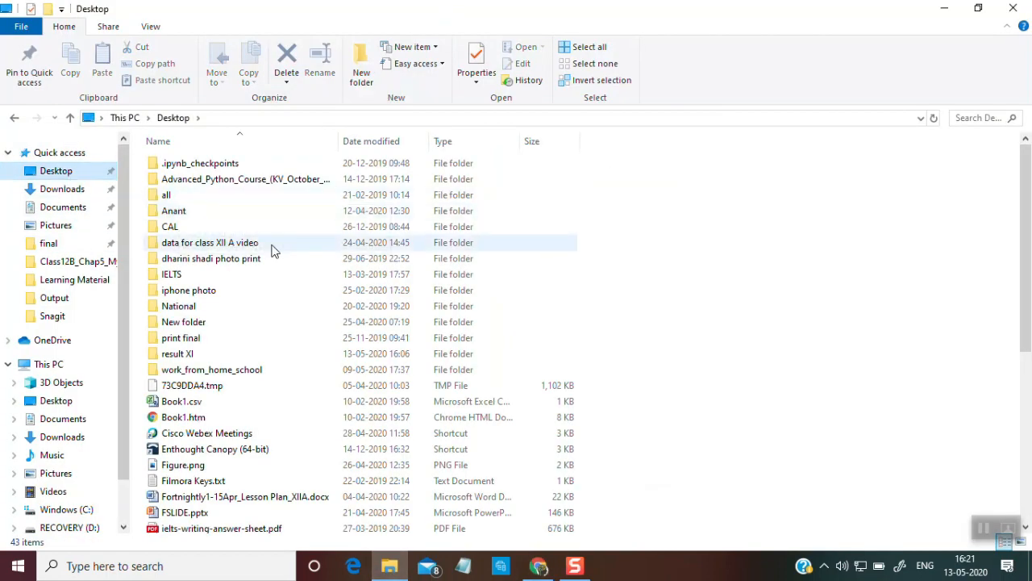
double_click(233, 371)
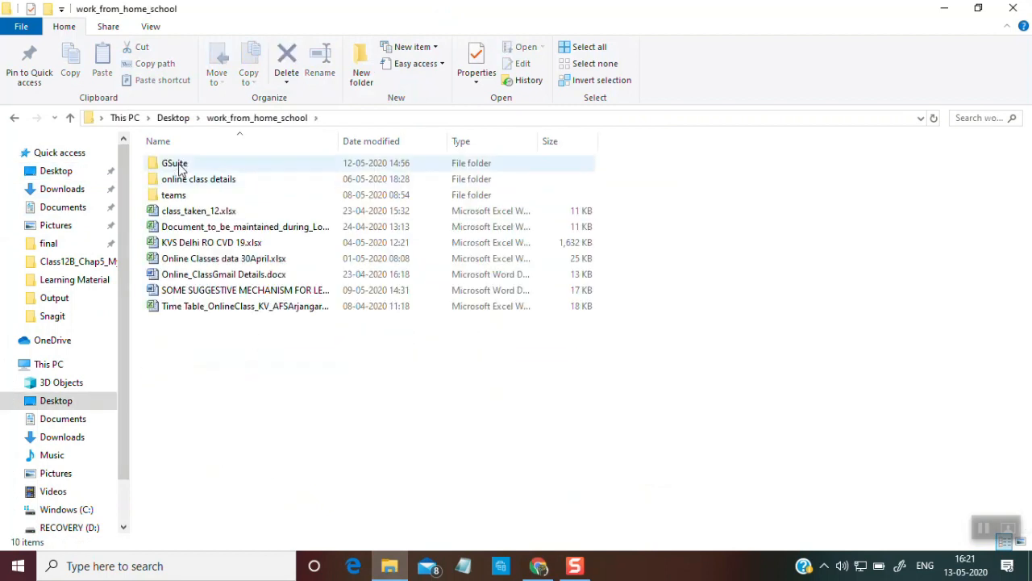
double_click(177, 164)
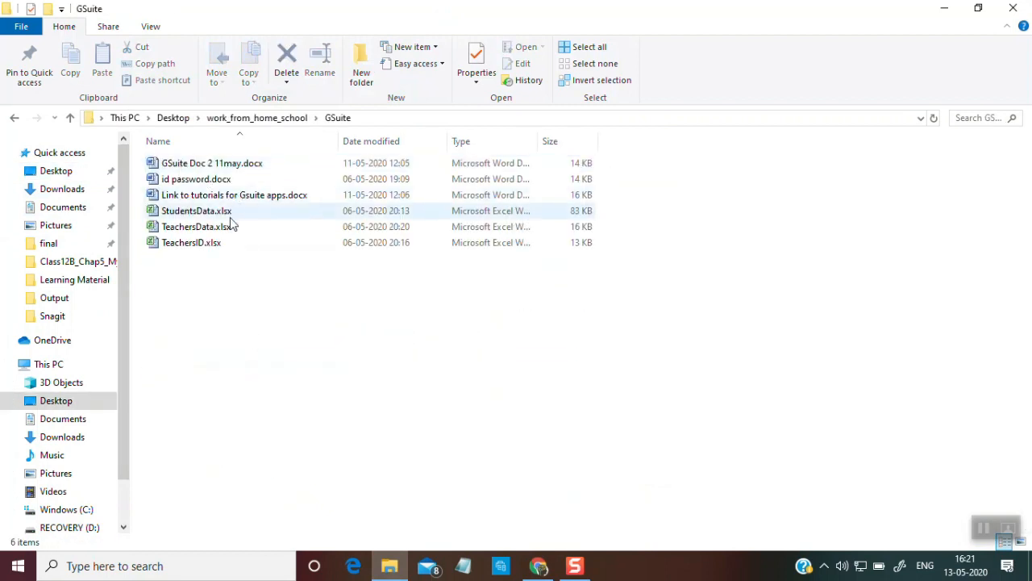
double_click(225, 213)
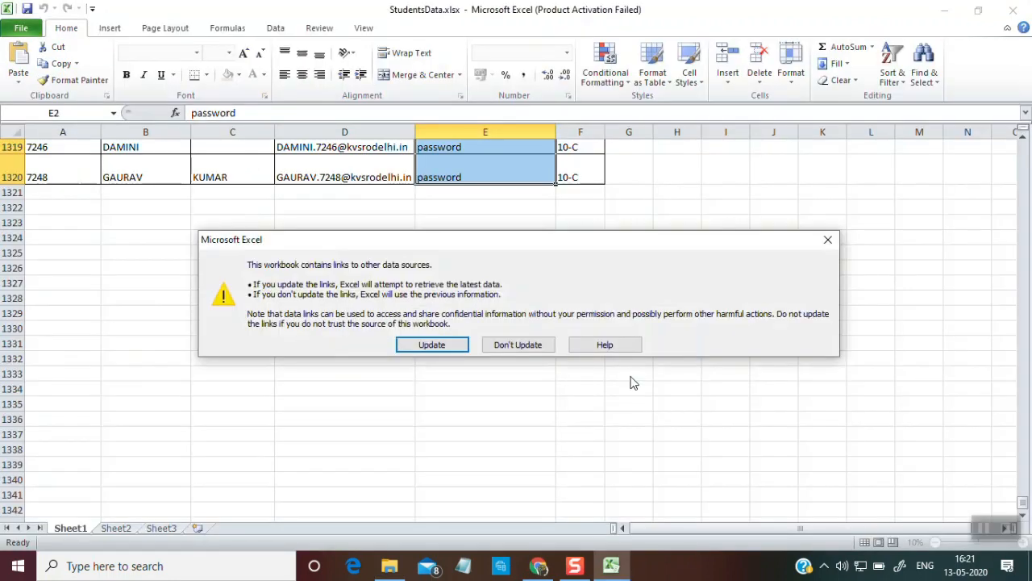
click(537, 344)
scroll(545, 377, up, 7)
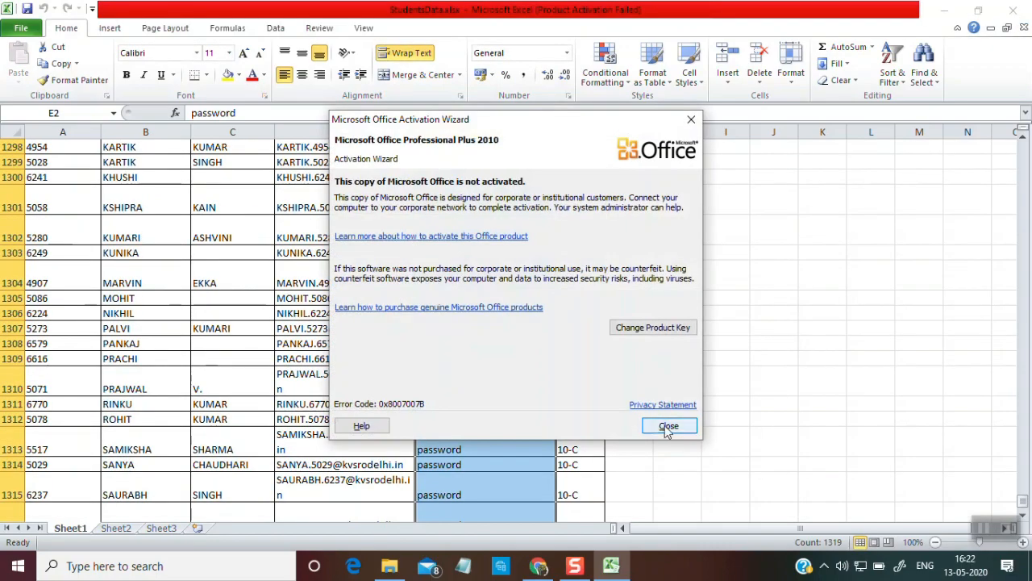
click(666, 426)
Copy the e-mail addresses of all class 6-A students, cells D477 to D523 on Sheet1.
scroll(532, 452, up, 11)
scroll(532, 453, up, 20)
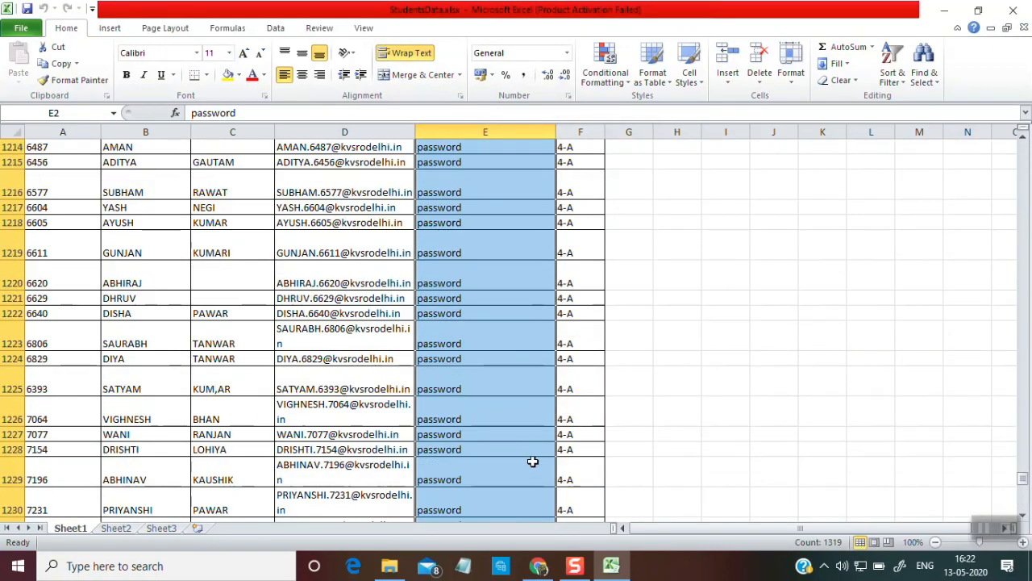
scroll(534, 453, up, 20)
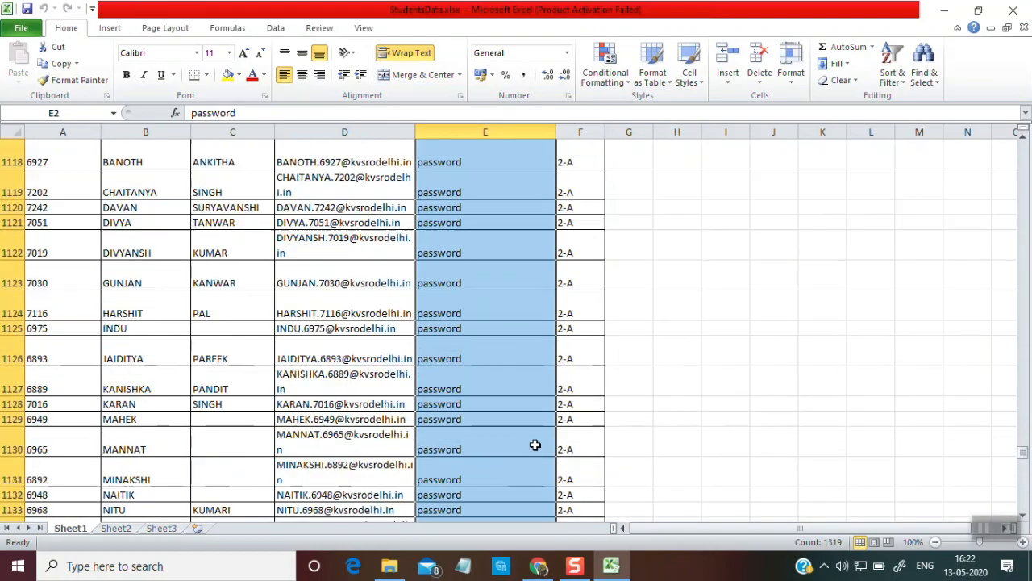
scroll(533, 436, up, 20)
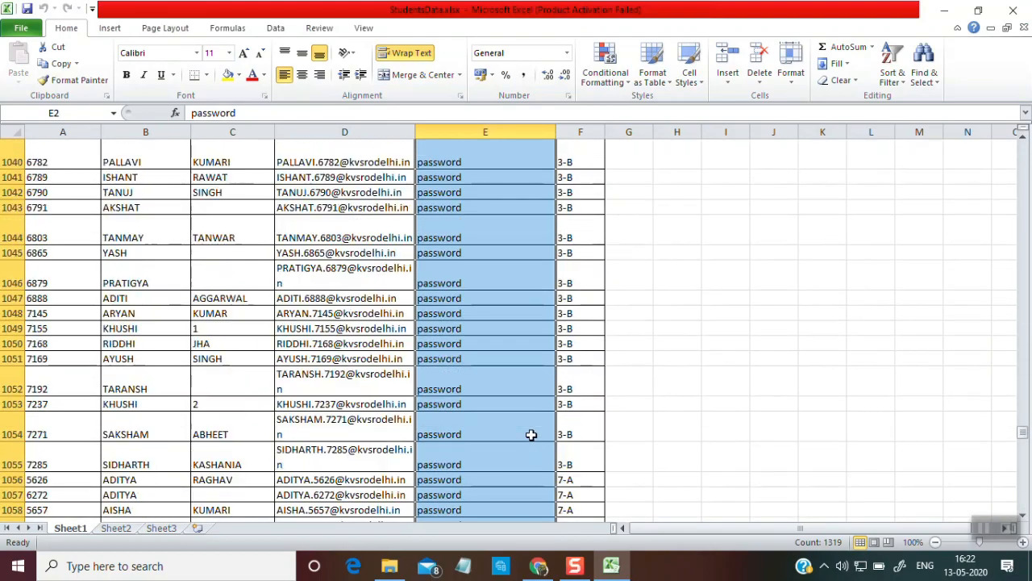
scroll(529, 433, up, 20)
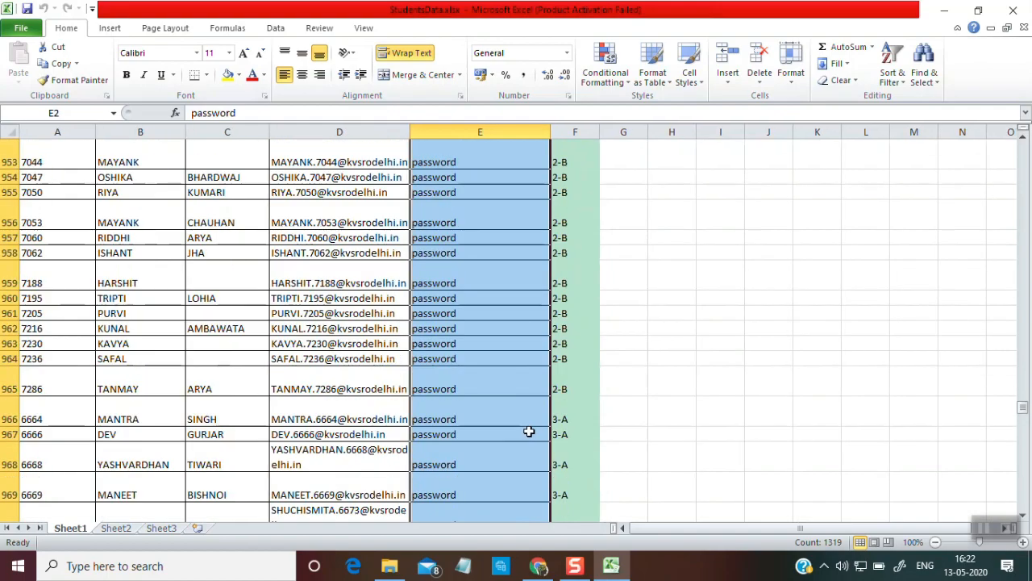
scroll(528, 432, up, 20)
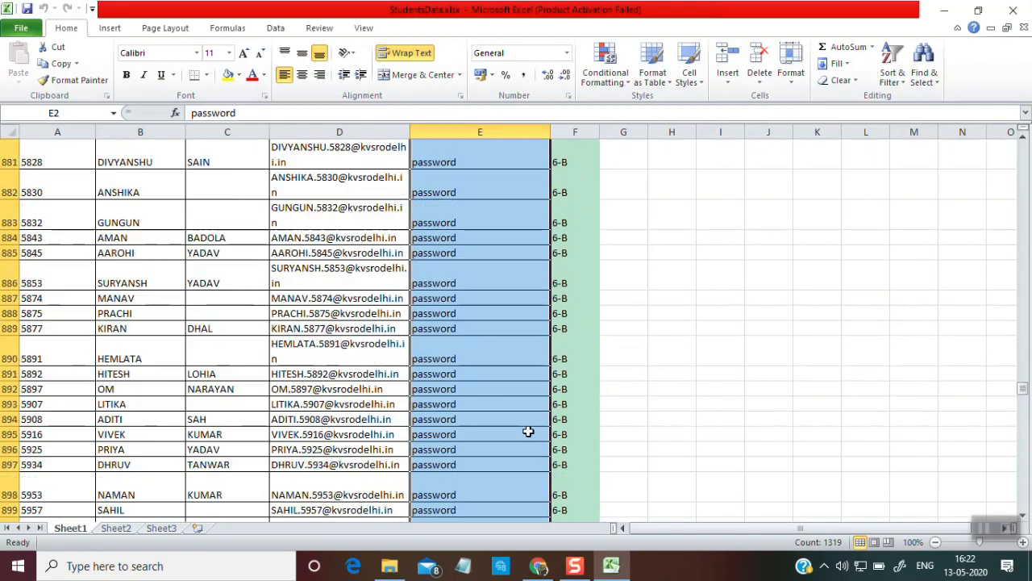
scroll(529, 431, up, 20)
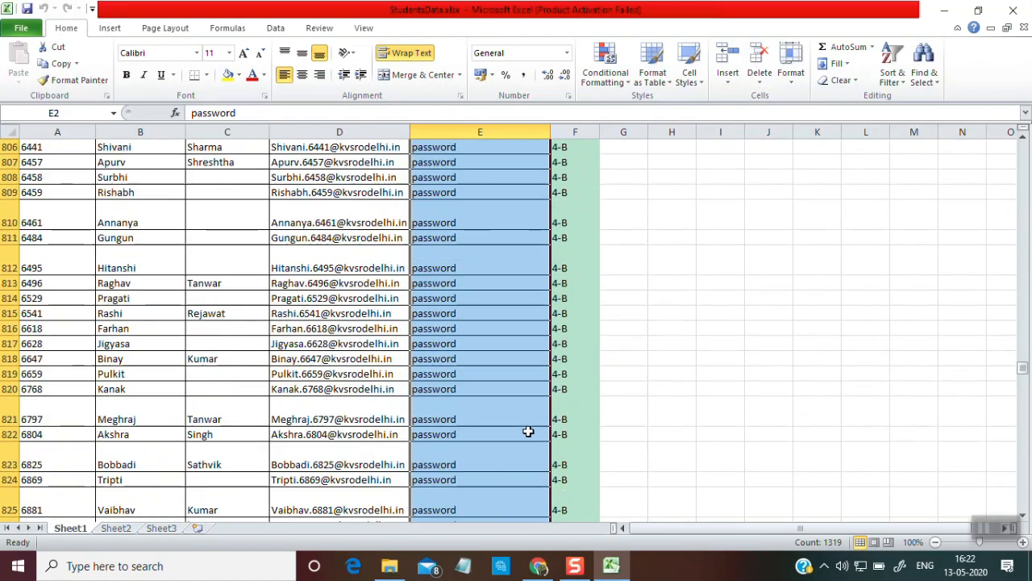
scroll(528, 432, up, 20)
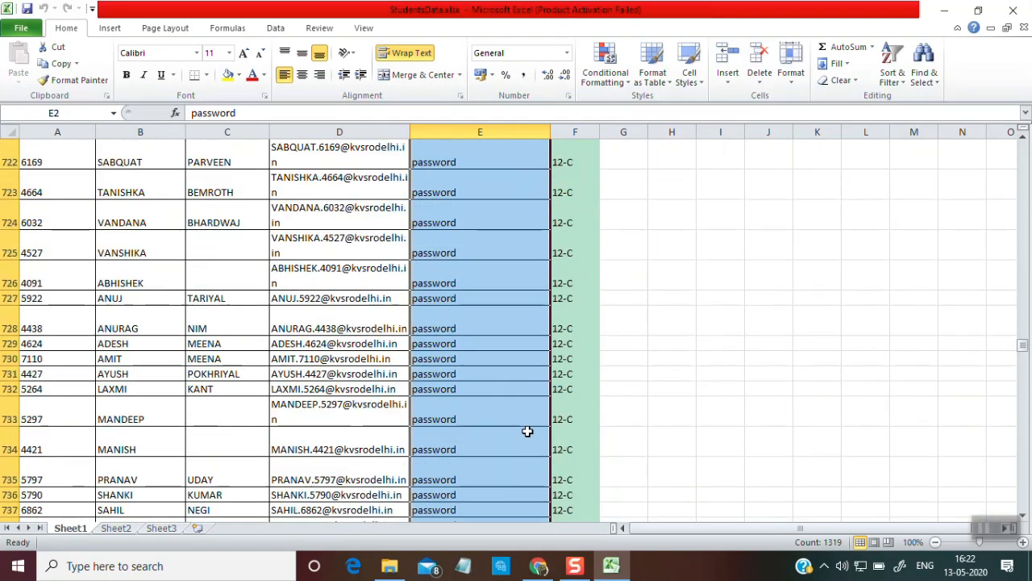
scroll(526, 433, up, 20)
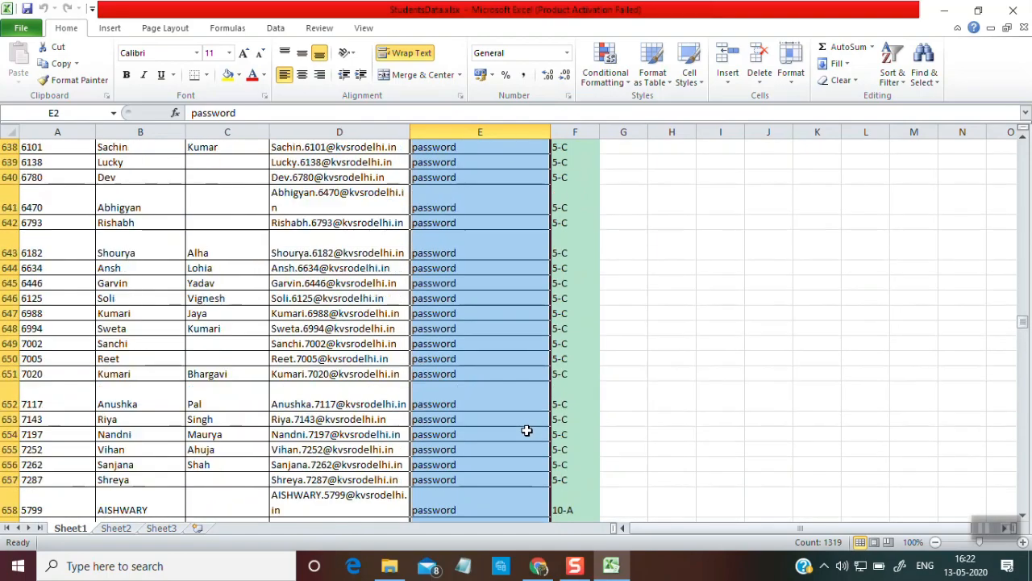
scroll(527, 432, up, 20)
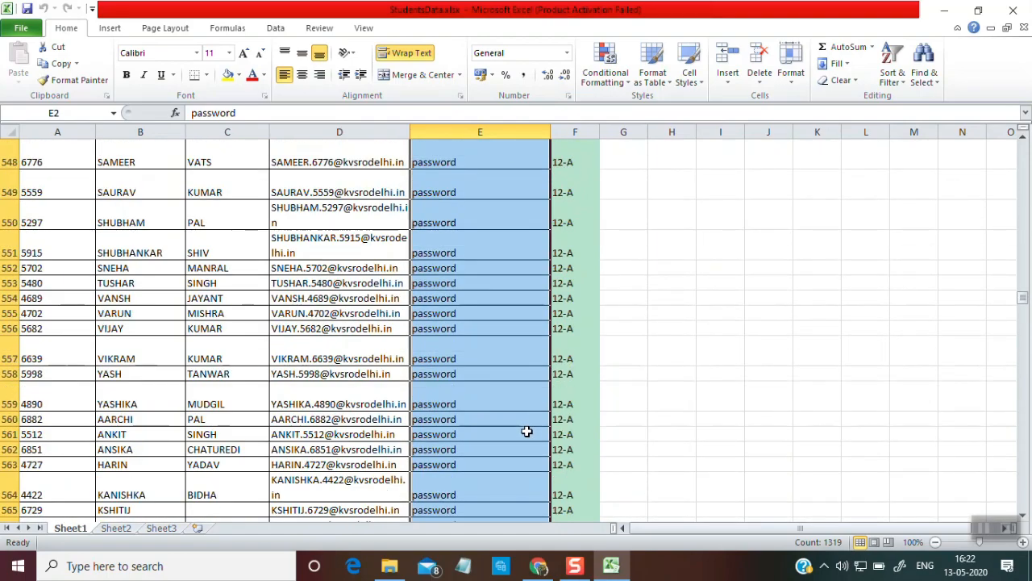
scroll(527, 431, up, 12)
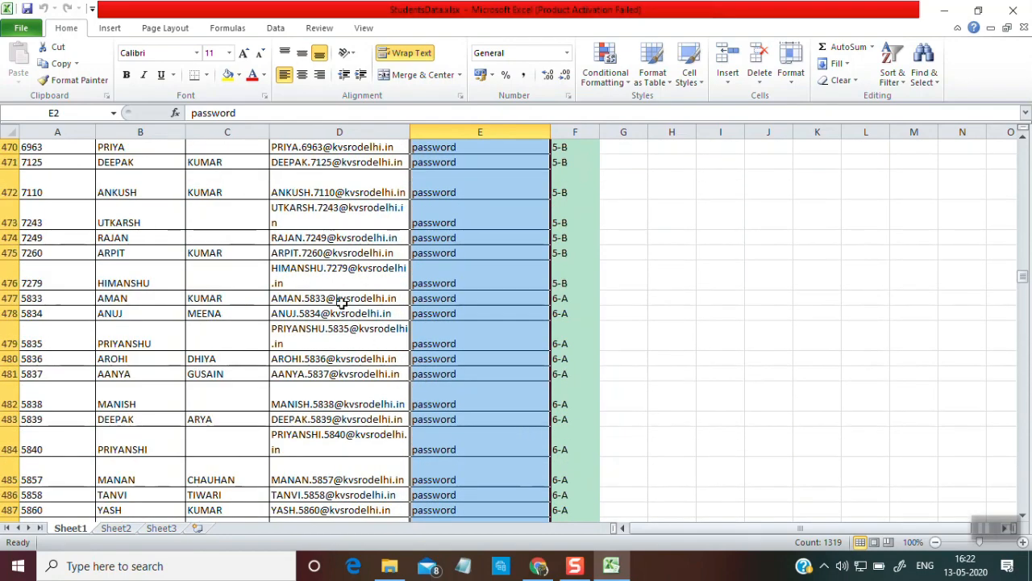
click(338, 297)
drag(339, 298, 323, 192)
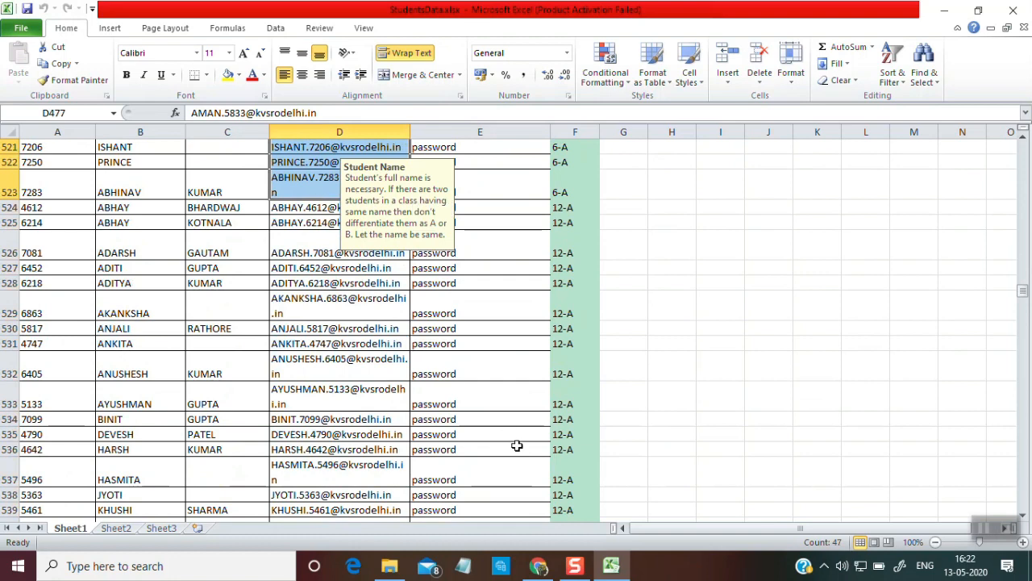
key(ctrl+c)
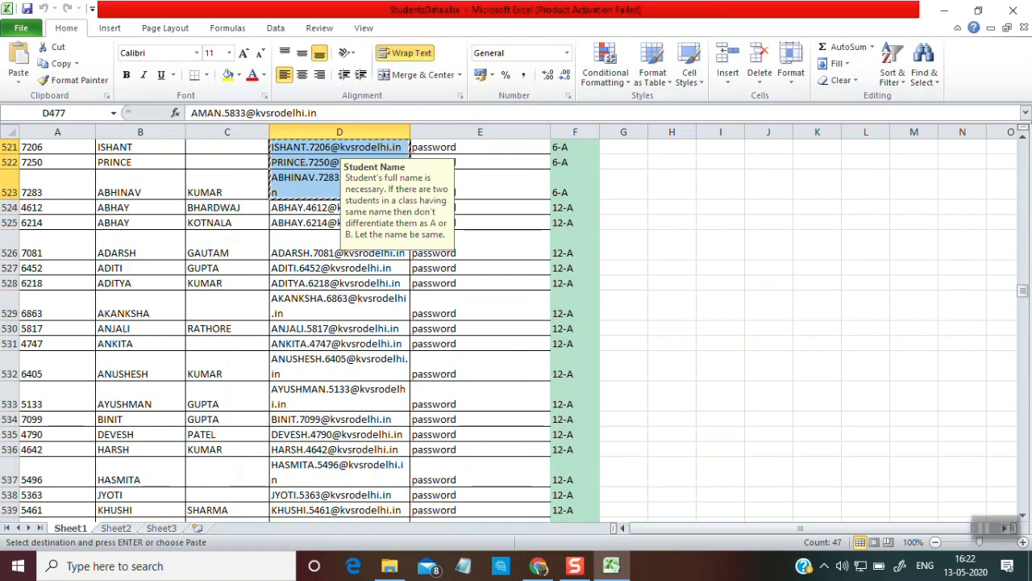
Switch to Google Classroom, invite the copied class 6-A e-mail addresses as students of VI A, and review the student list.
click(539, 570)
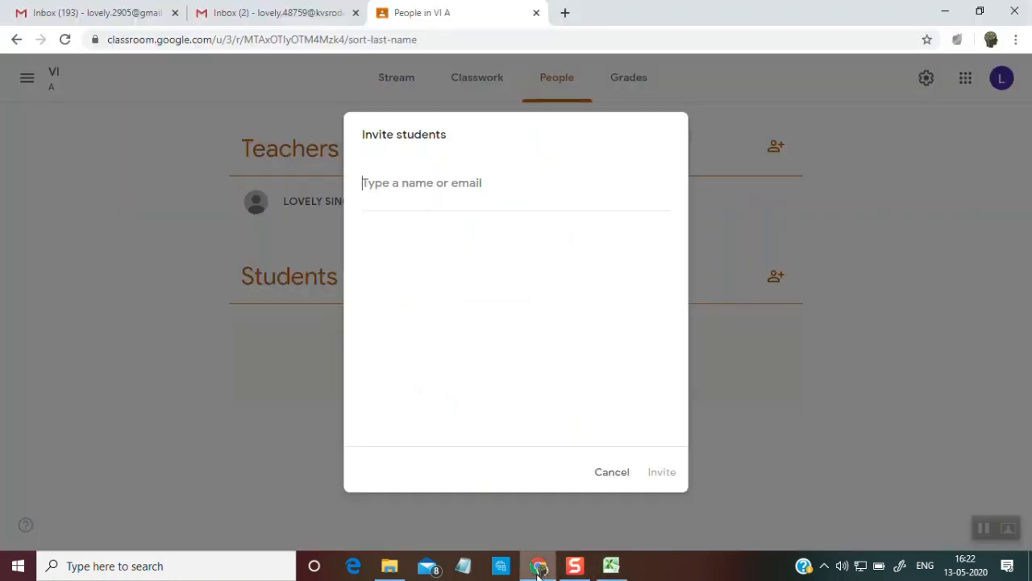
click(477, 182)
key(ctrl+v)
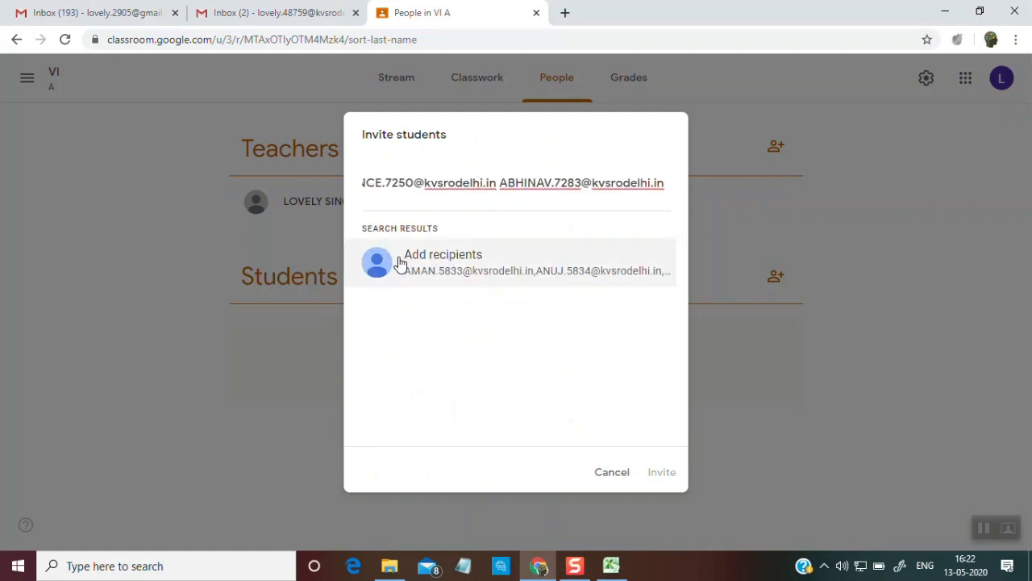
click(464, 270)
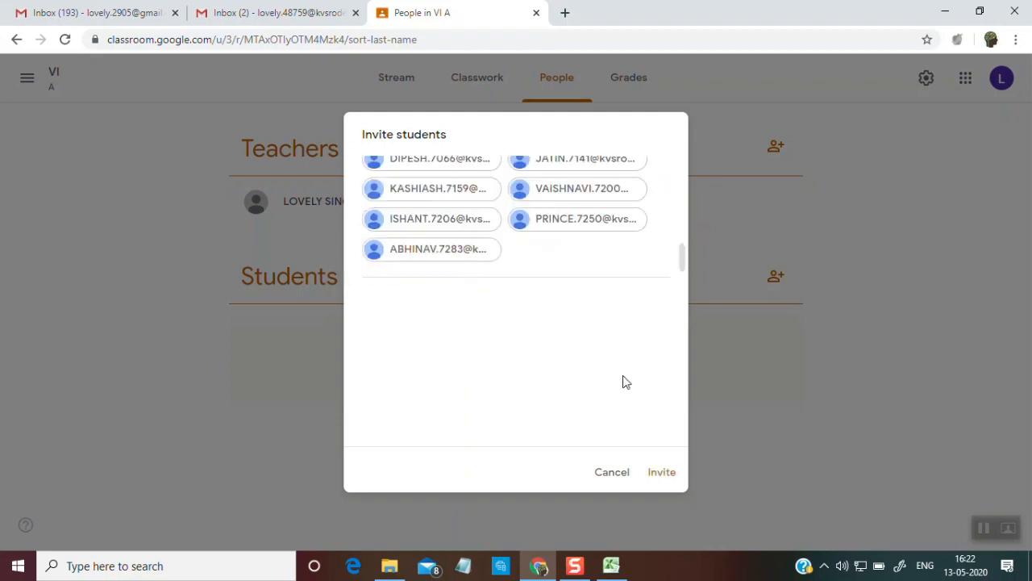
click(665, 476)
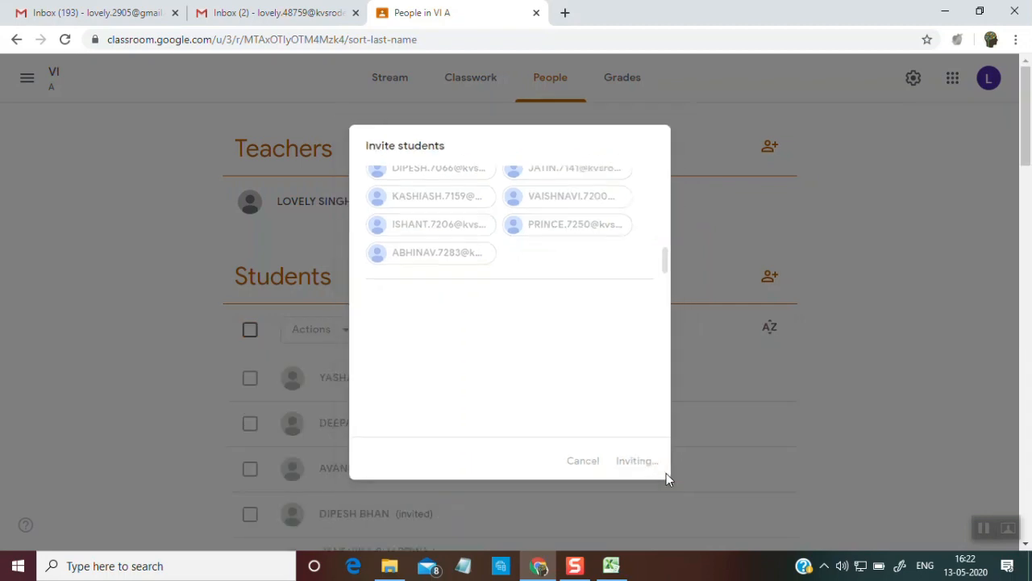
scroll(495, 426, down, 10)
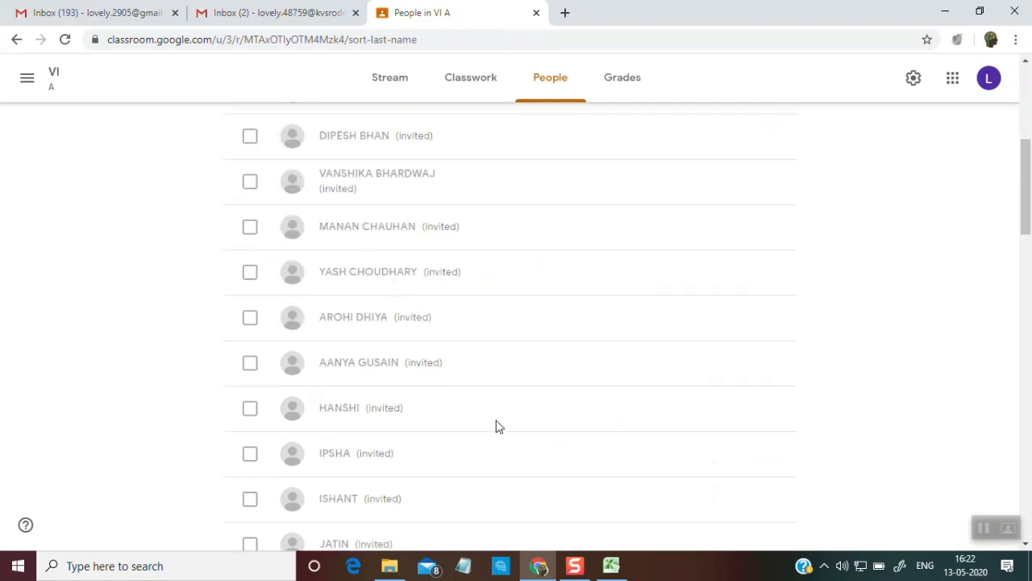
scroll(486, 403, down, 12)
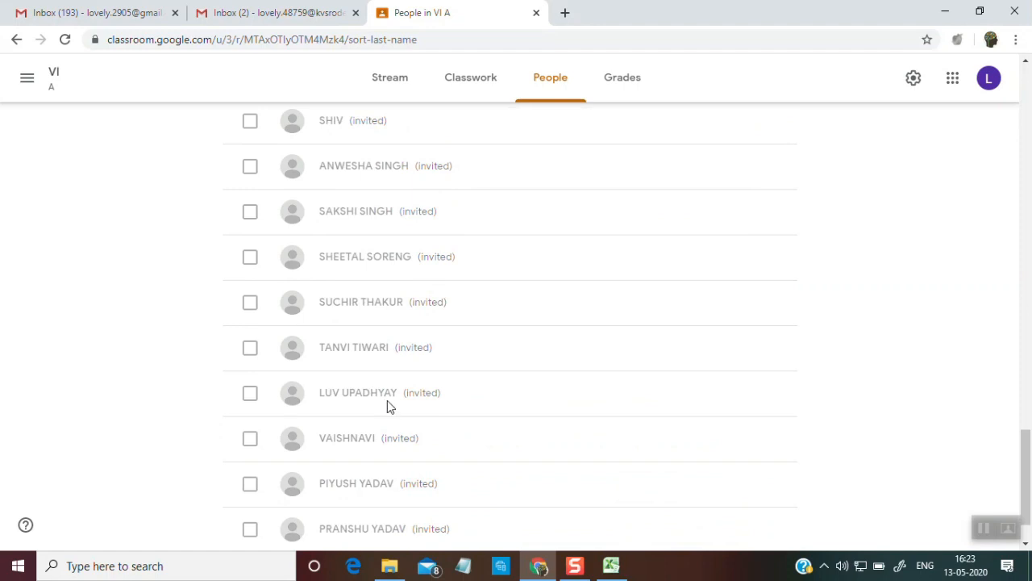
scroll(537, 404, up, 10)
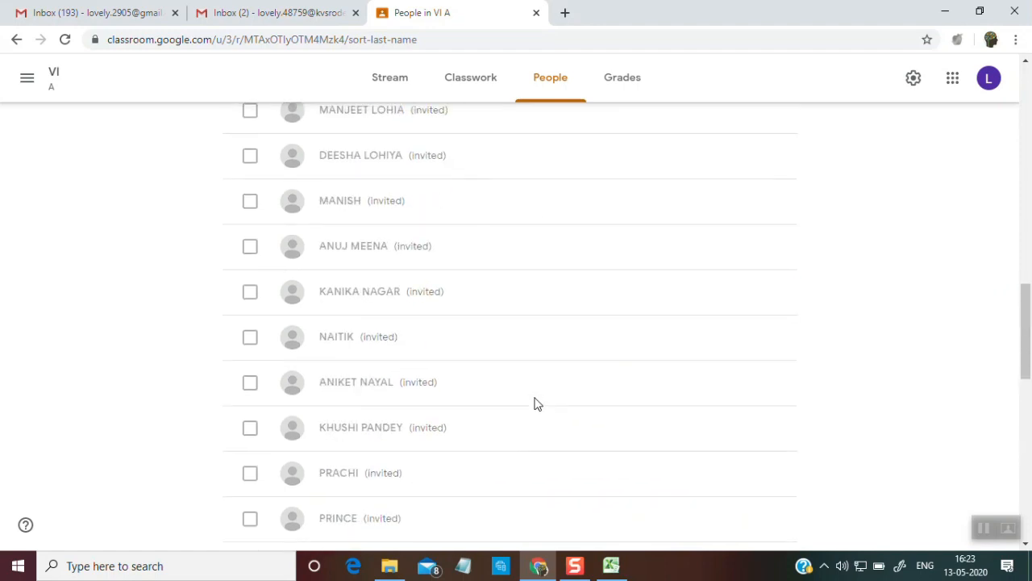
scroll(537, 404, up, 10)
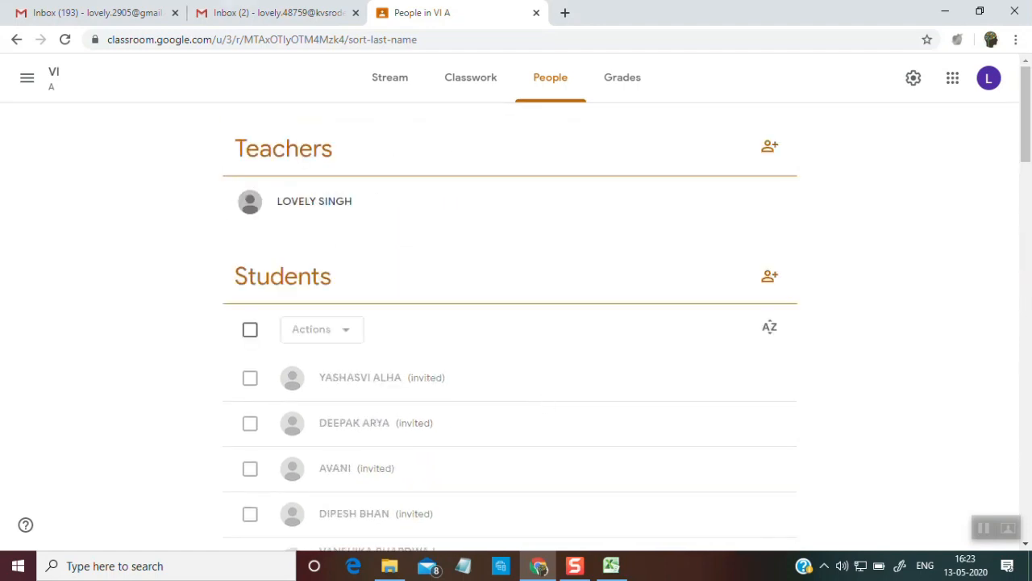
Open the Teachers class from the classes overview and examine which of its members have joined or are still invited.
click(27, 78)
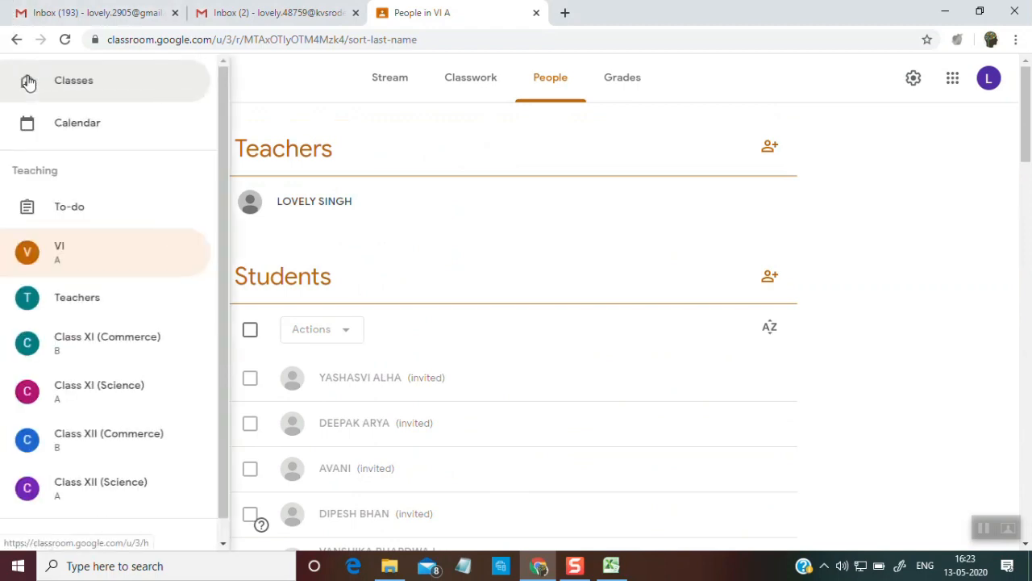
click(287, 85)
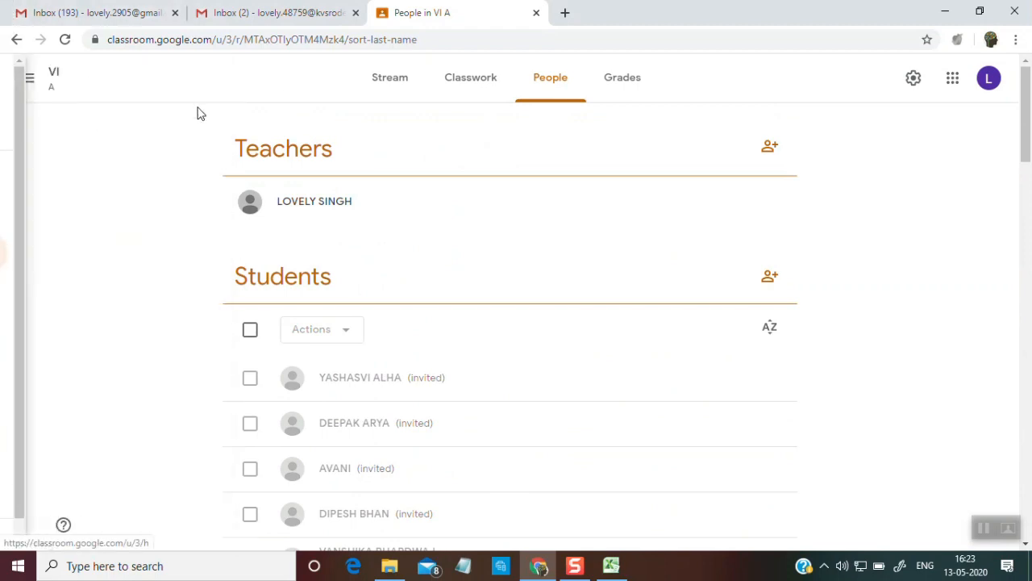
click(29, 79)
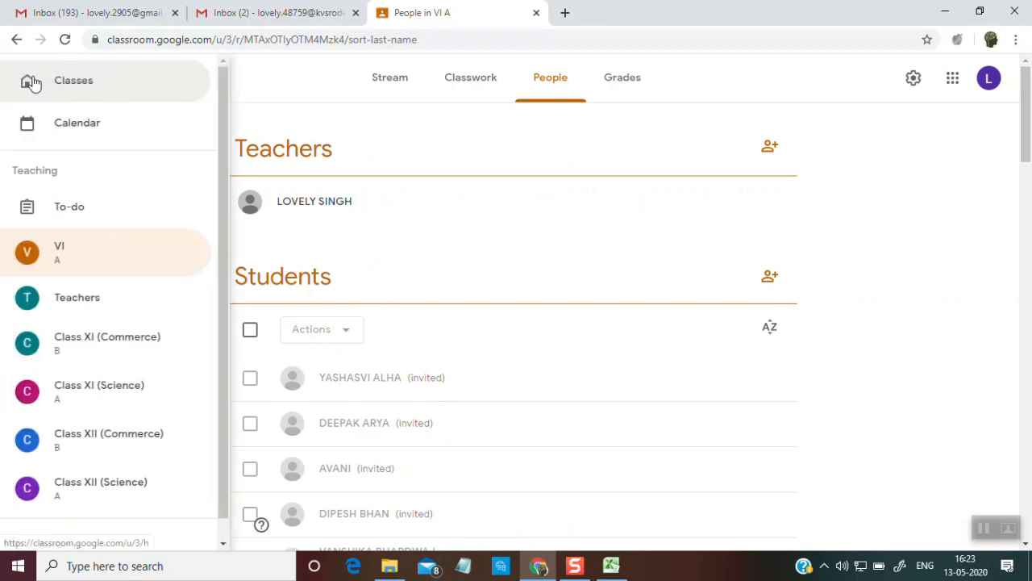
click(64, 84)
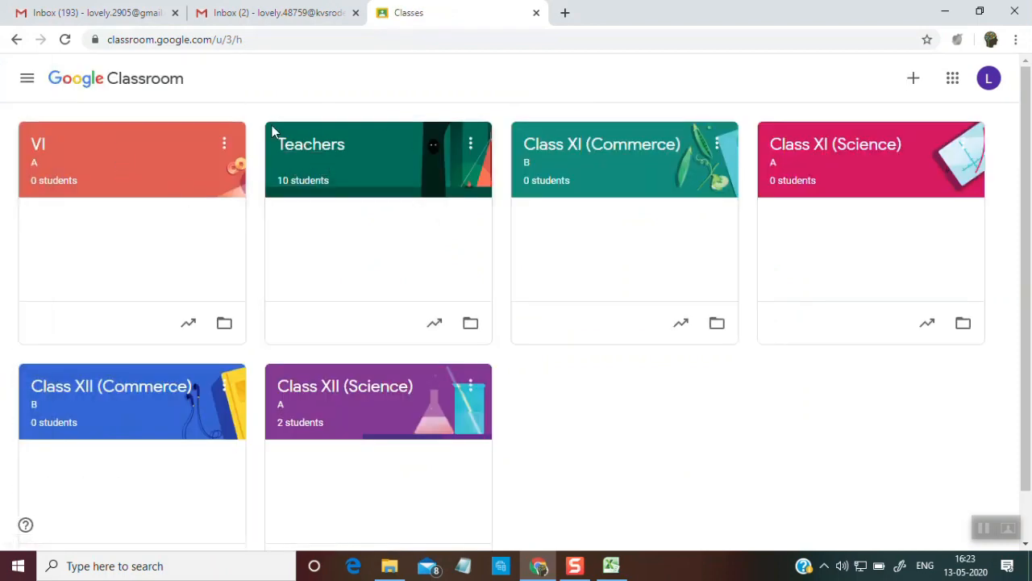
click(313, 145)
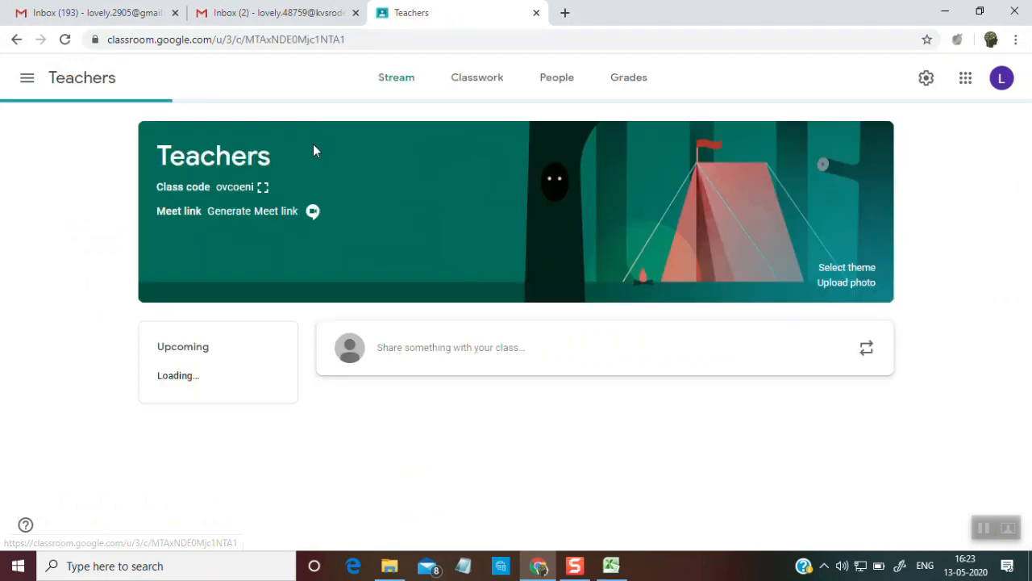
click(552, 82)
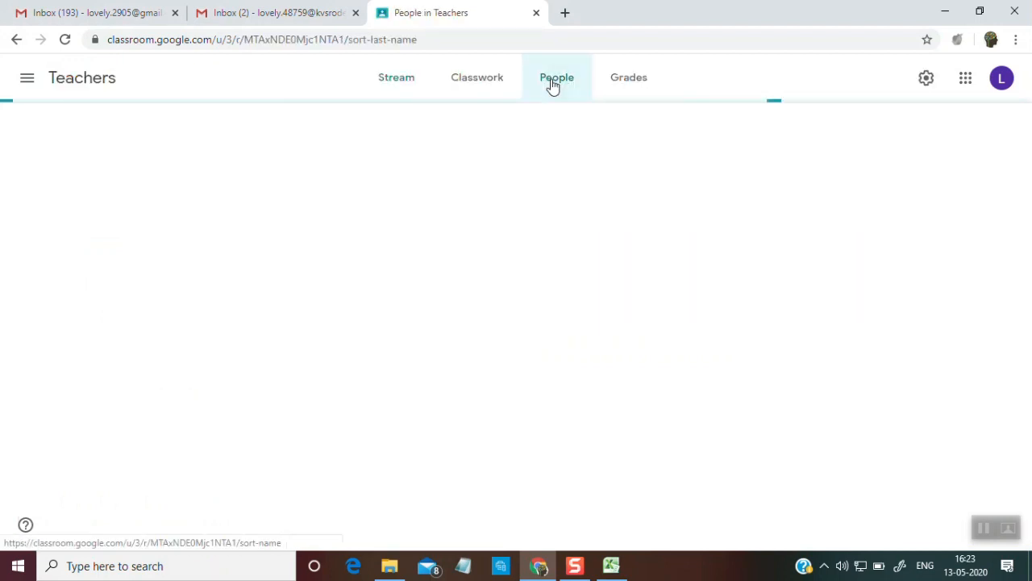
scroll(637, 367, down, 2)
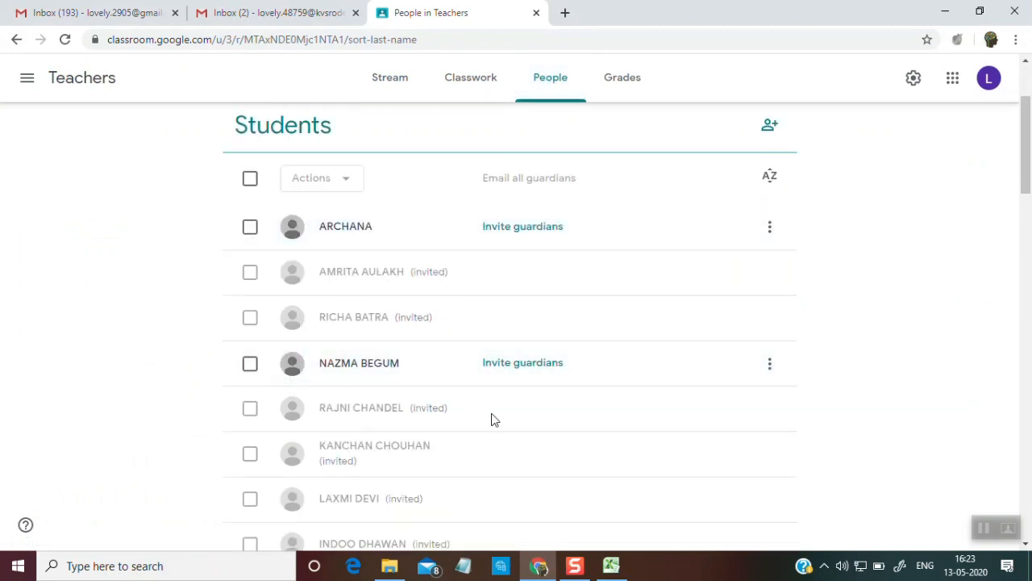
scroll(493, 420, down, 10)
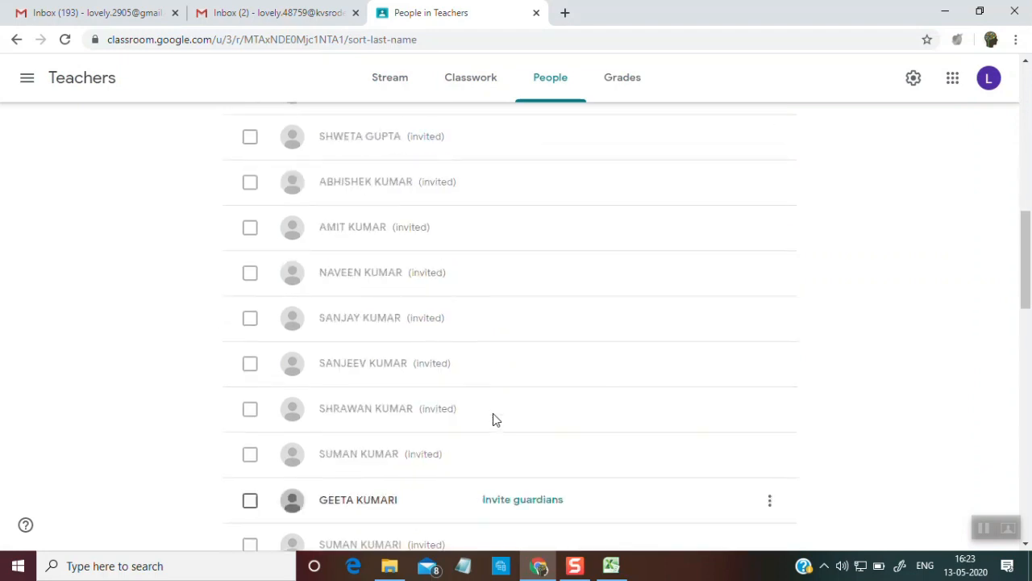
scroll(495, 420, down, 10)
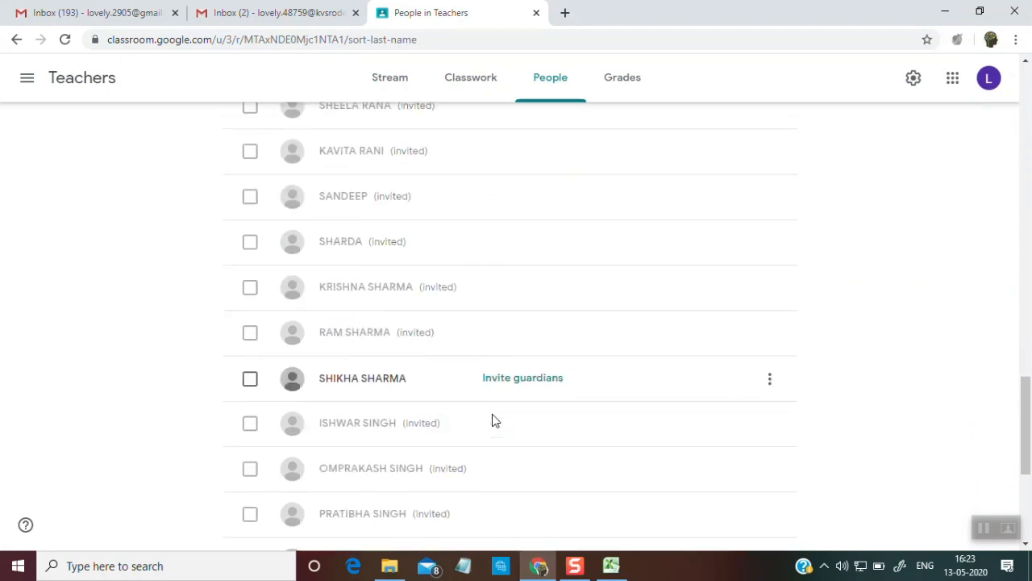
scroll(495, 420, down, 4)
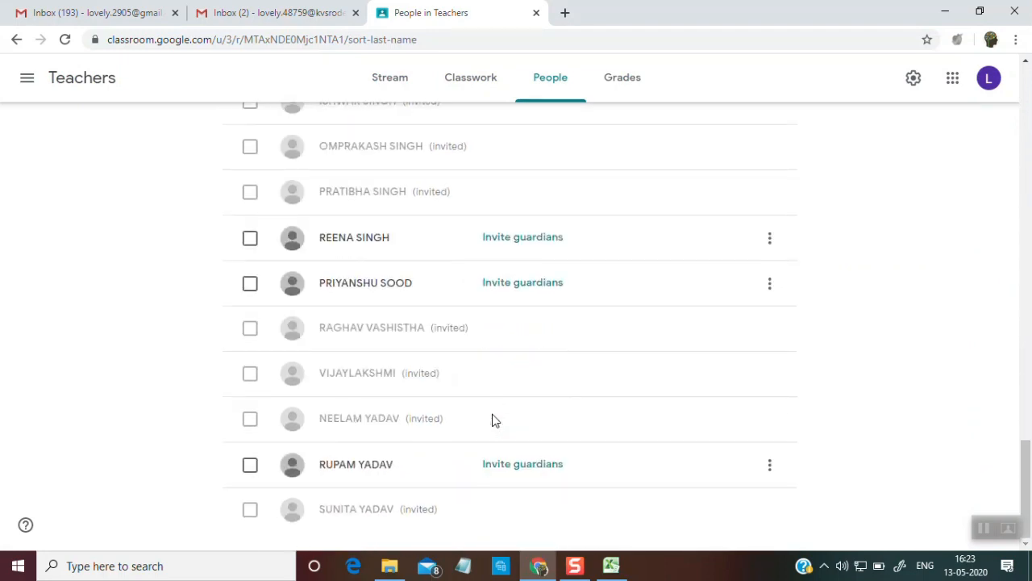
scroll(494, 420, up, 14)
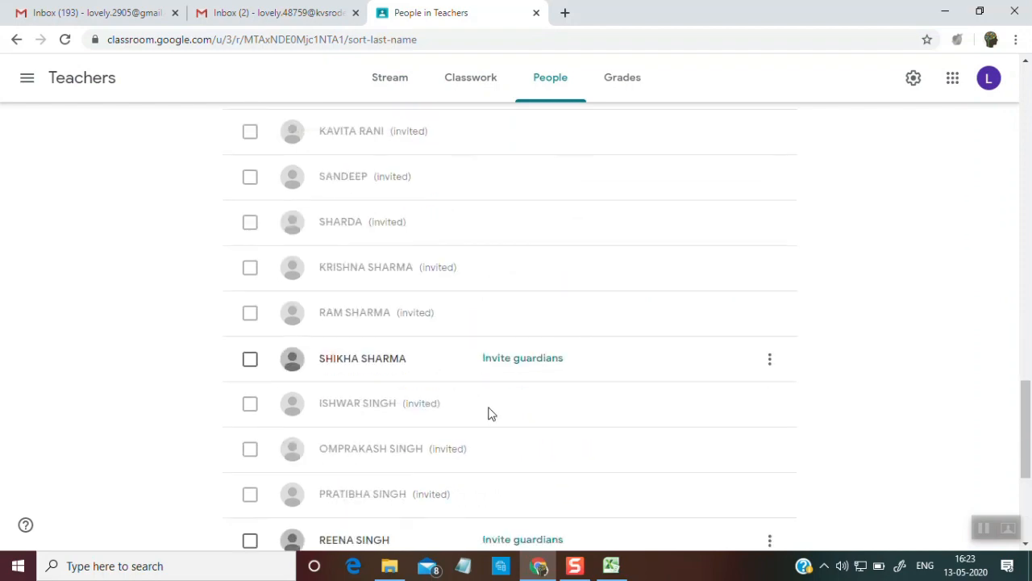
scroll(495, 418, up, 15)
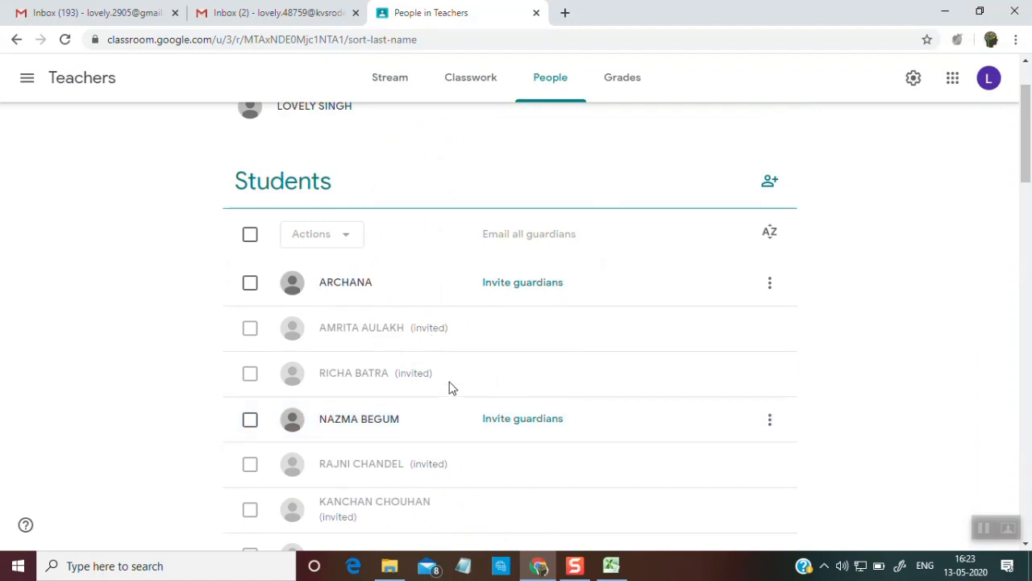
scroll(450, 388, up, 2)
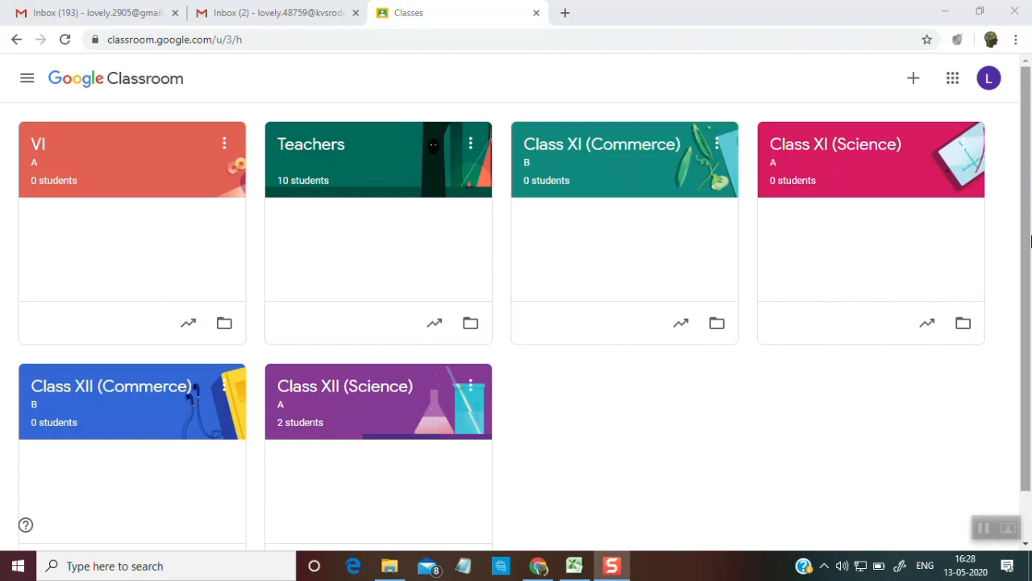
Generate a Meet link for class VI A, visible to students, and save it after copying the link.
click(37, 149)
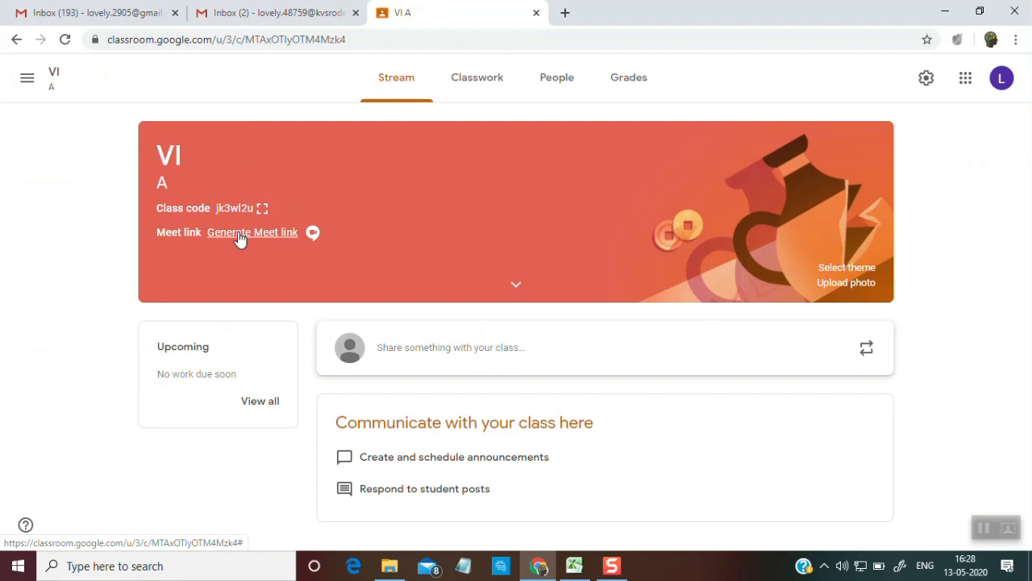
click(238, 233)
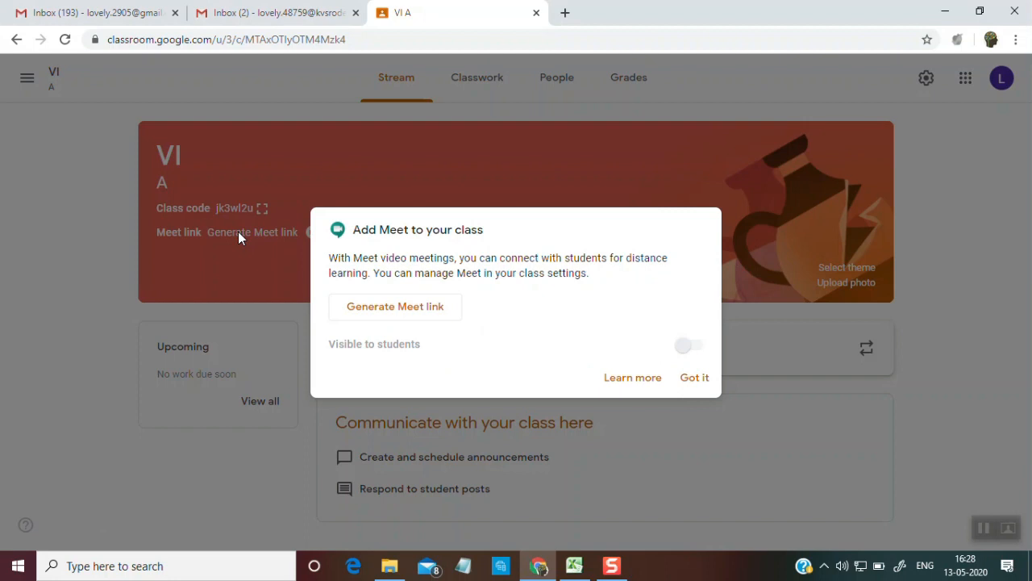
click(412, 308)
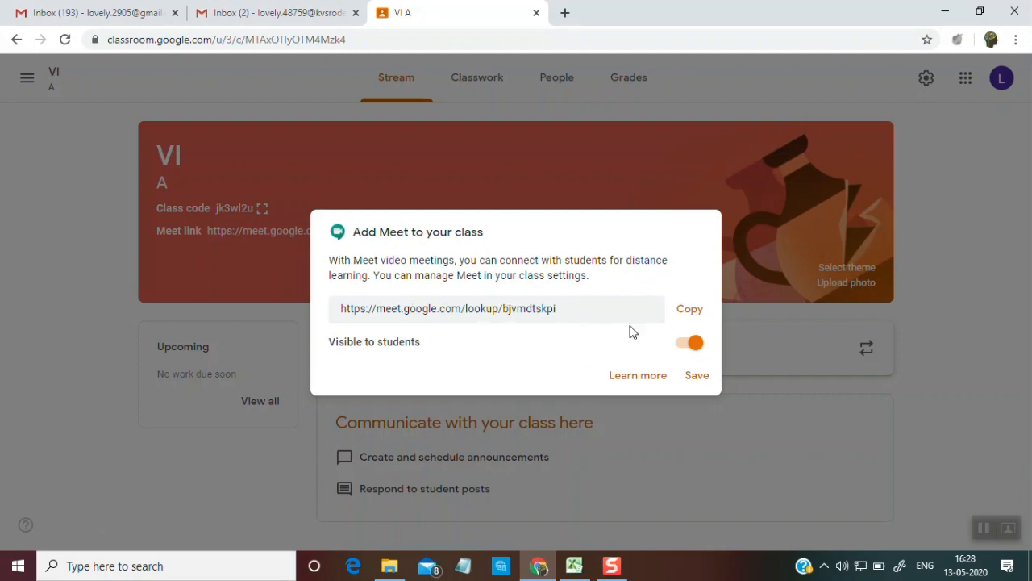
click(696, 313)
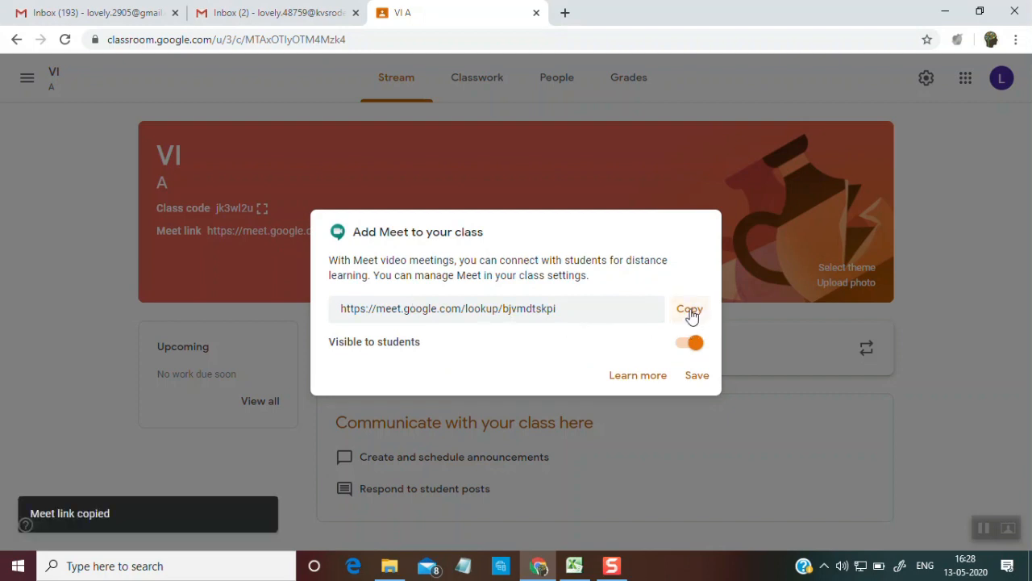
click(692, 312)
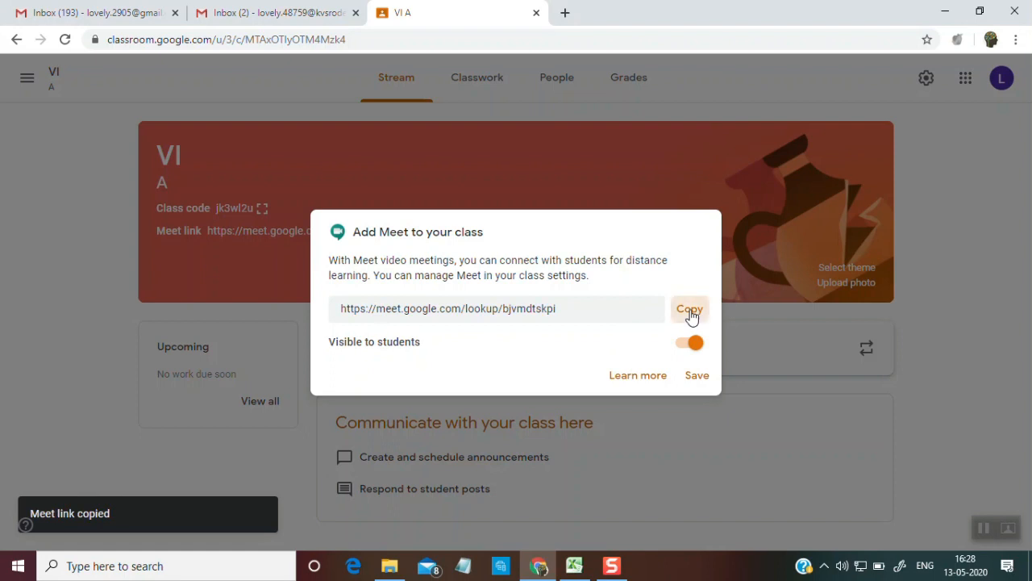
click(695, 376)
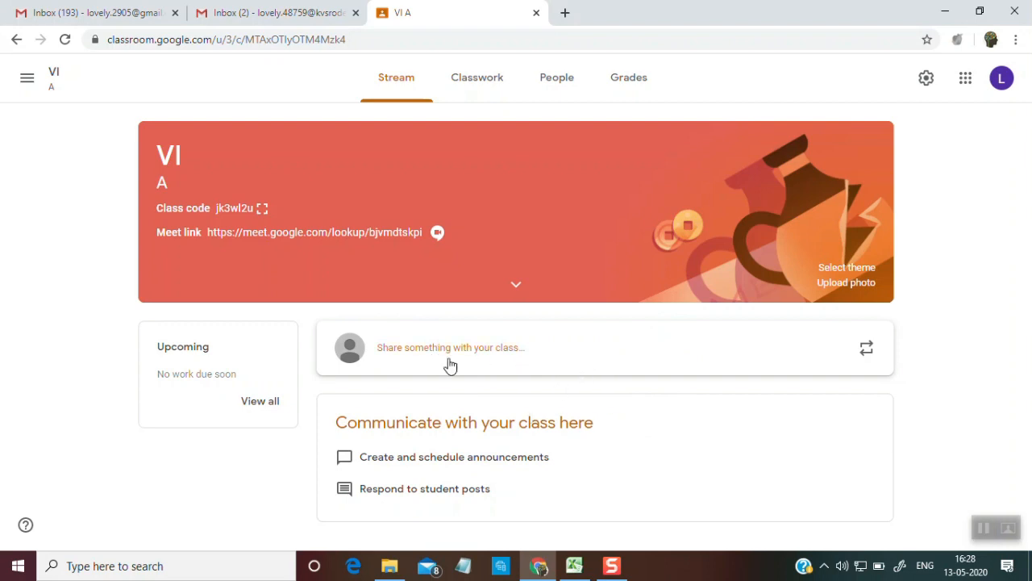
Post the copied Meet link on the VI A stream for all students.
click(452, 353)
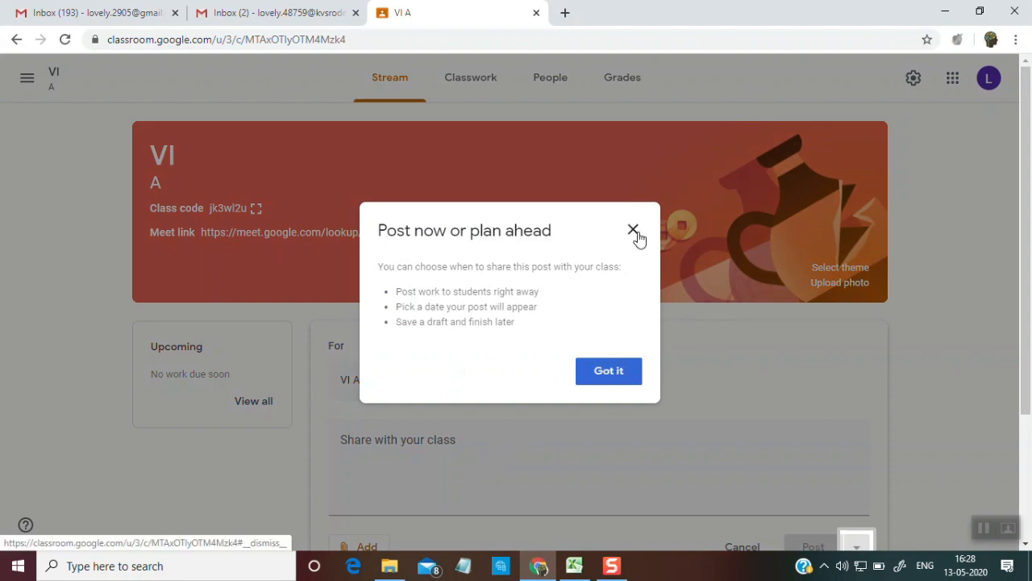
click(621, 372)
click(407, 437)
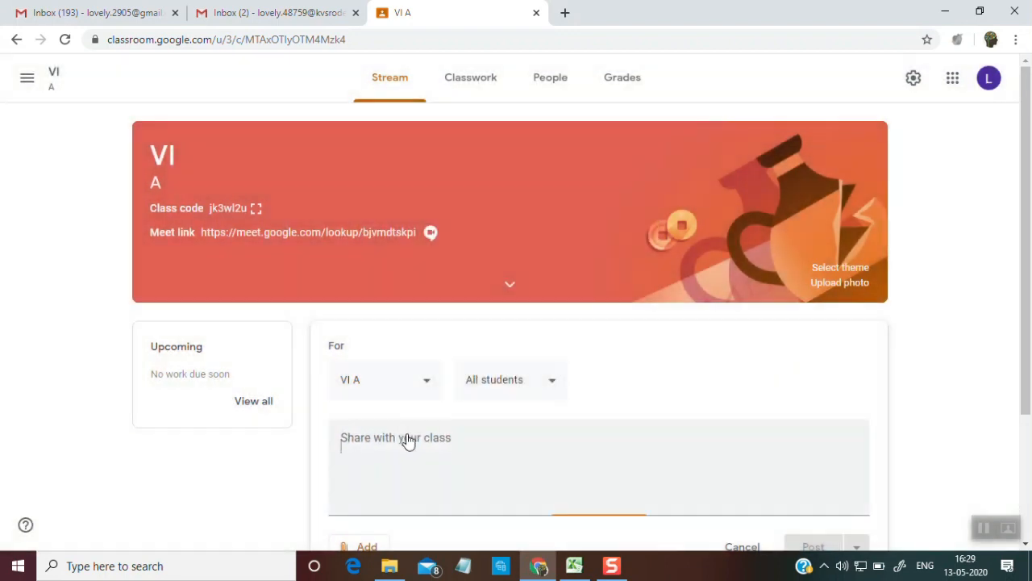
key(ctrl+v)
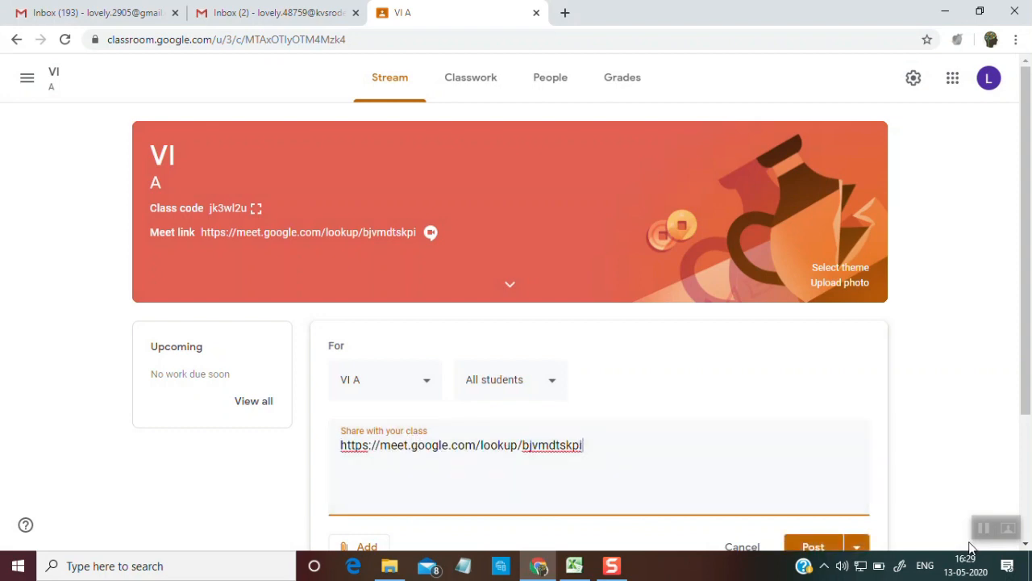
scroll(831, 544, down, 1)
click(813, 536)
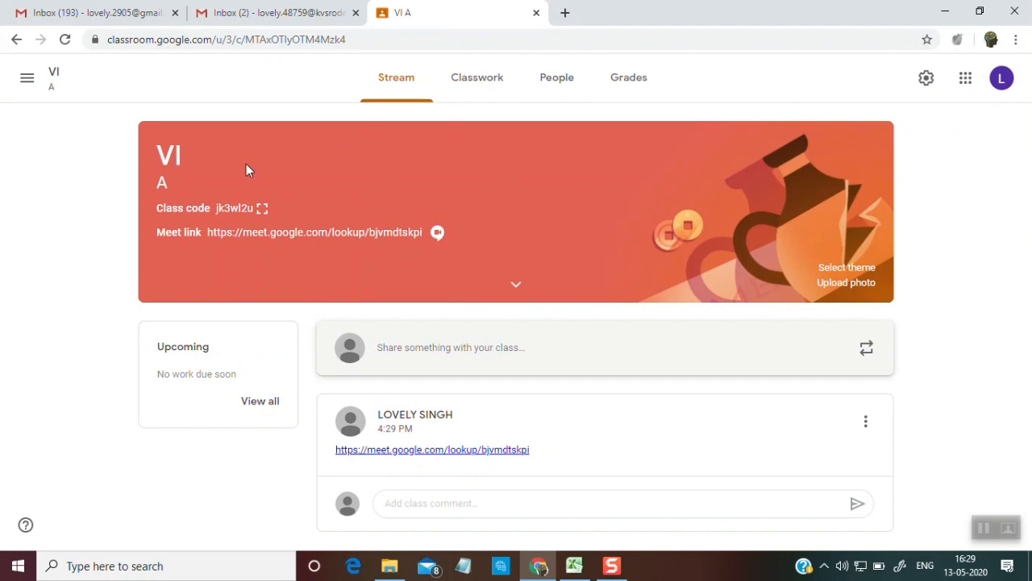
Open the class settings of VI A and examine the options for the class code in the General section.
click(927, 82)
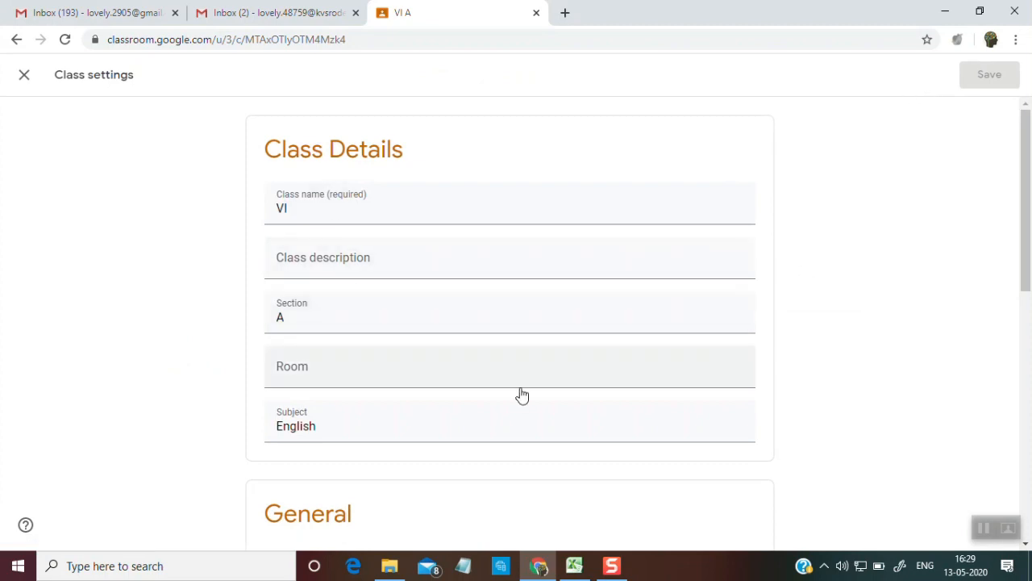
scroll(520, 394, down, 1)
scroll(522, 394, down, 3)
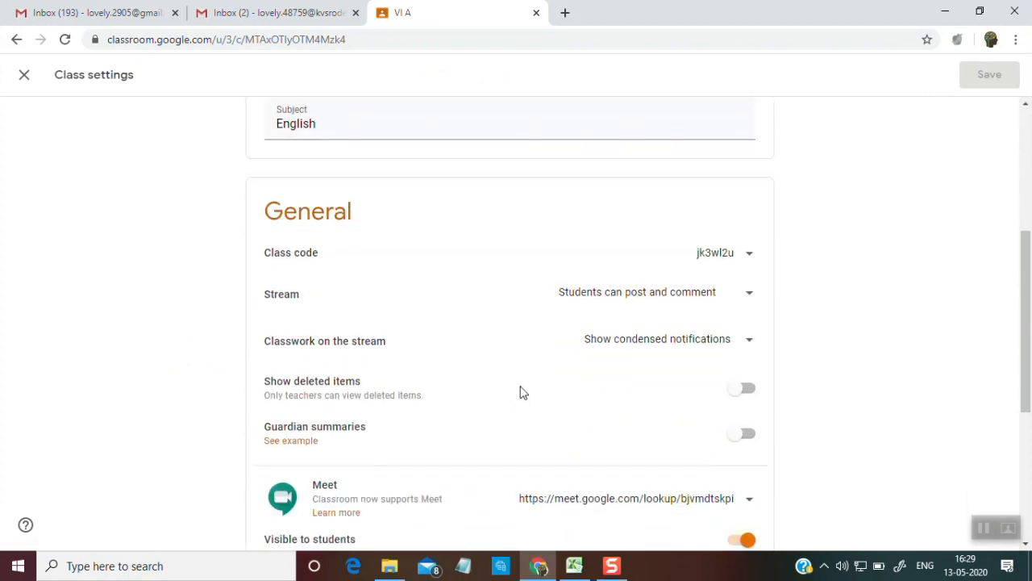
click(749, 255)
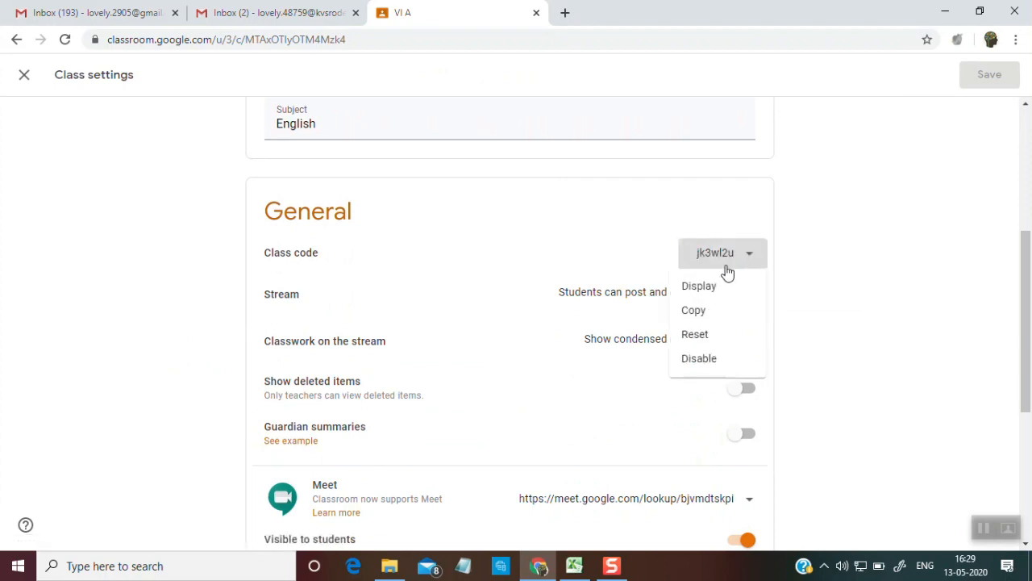
click(845, 294)
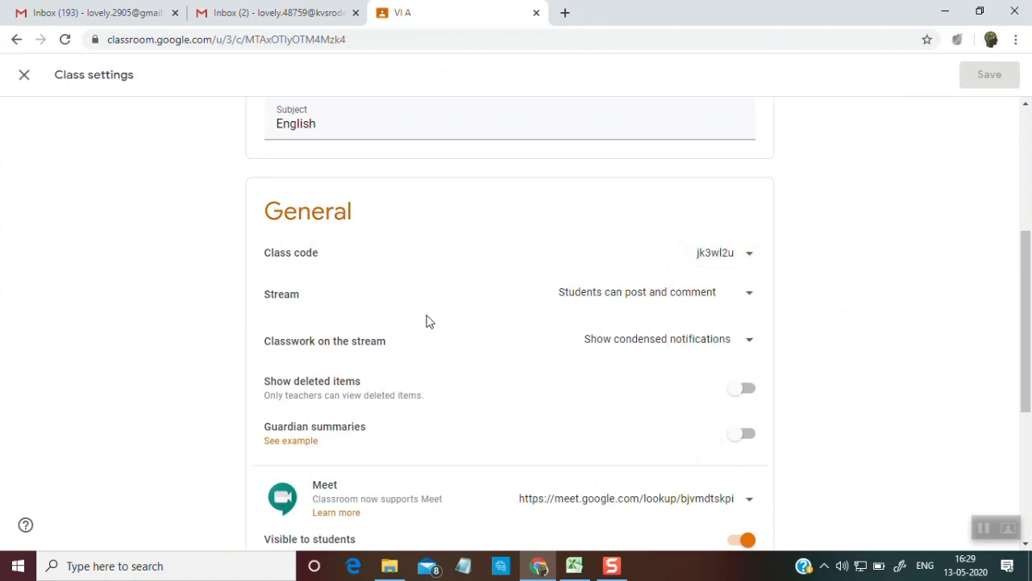
Examine the available options for student posting on the stream and for classwork notifications on the stream, keeping the current choices.
click(750, 299)
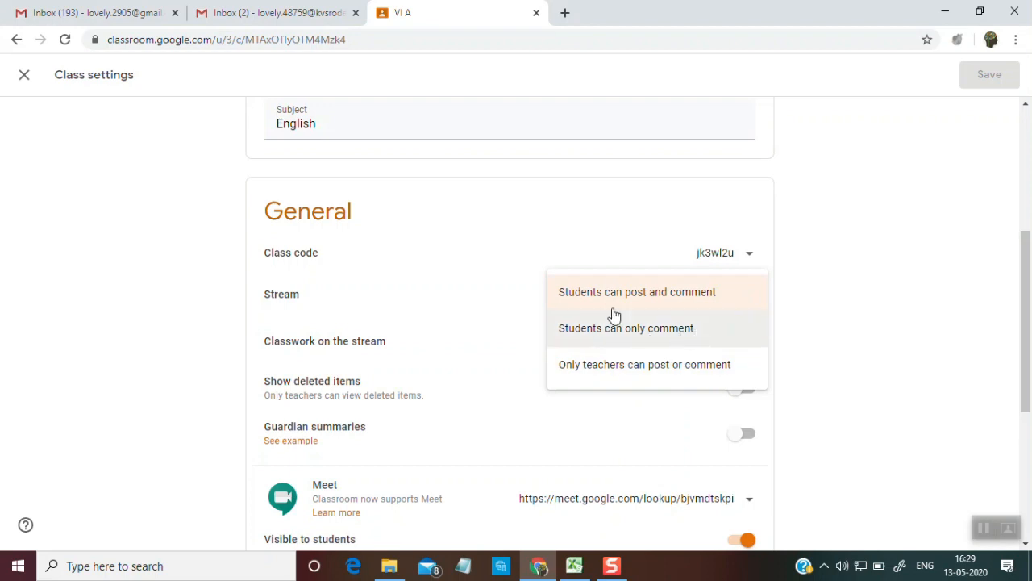
click(801, 319)
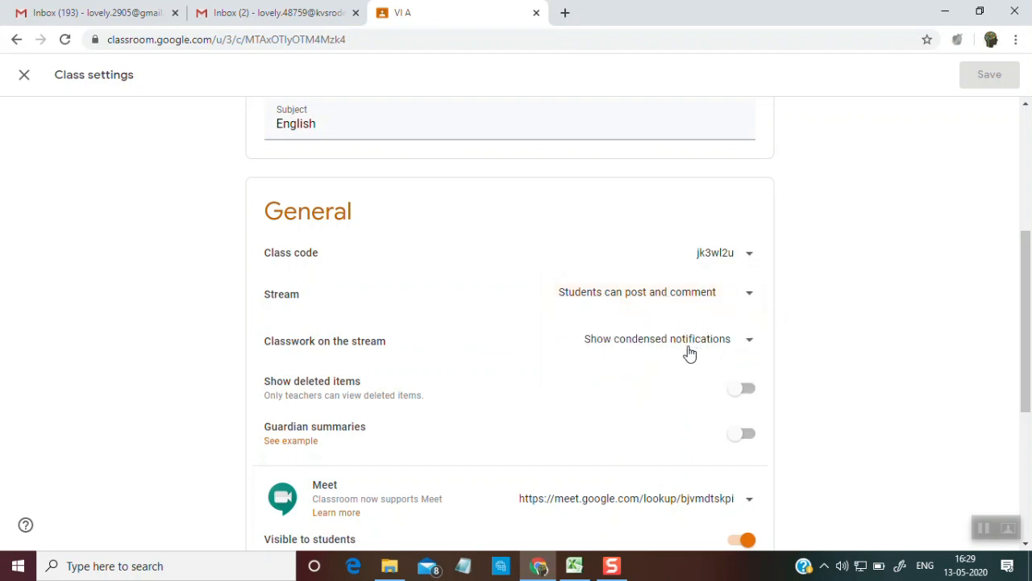
click(629, 348)
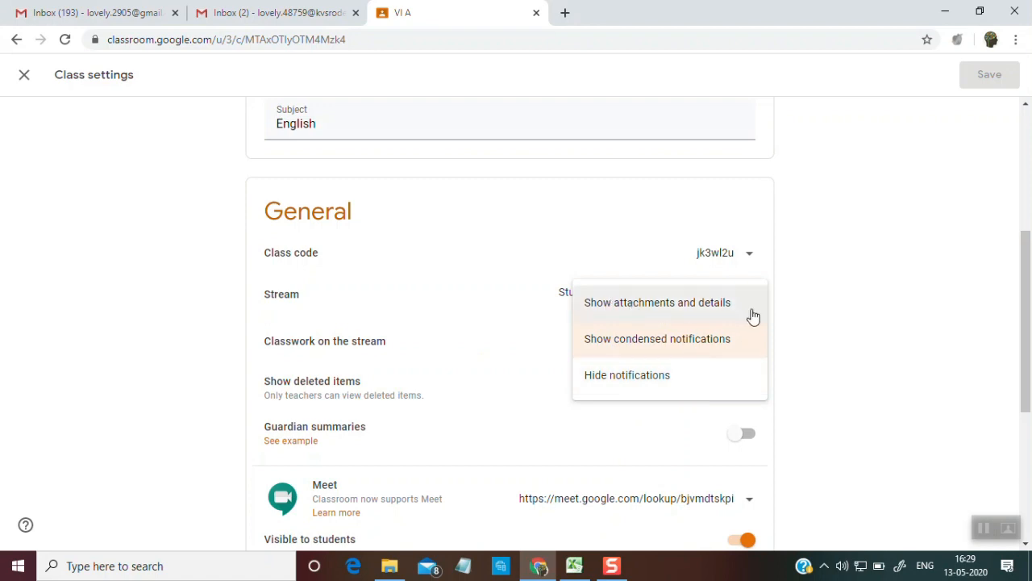
click(851, 378)
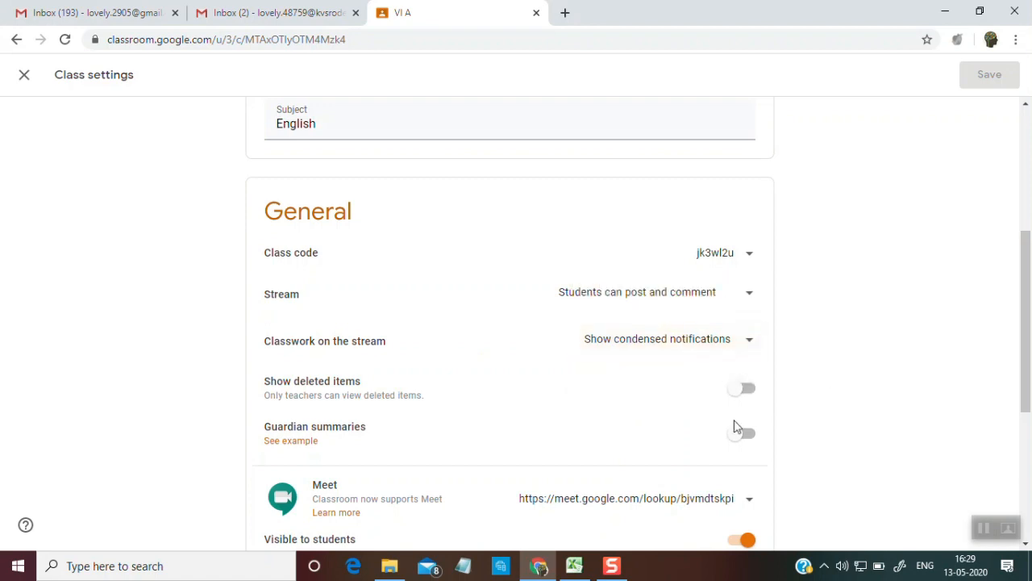
Examine the overall grade calculation options in the Grading section, review the remaining class settings, and leave them without changes.
scroll(806, 444, down, 3)
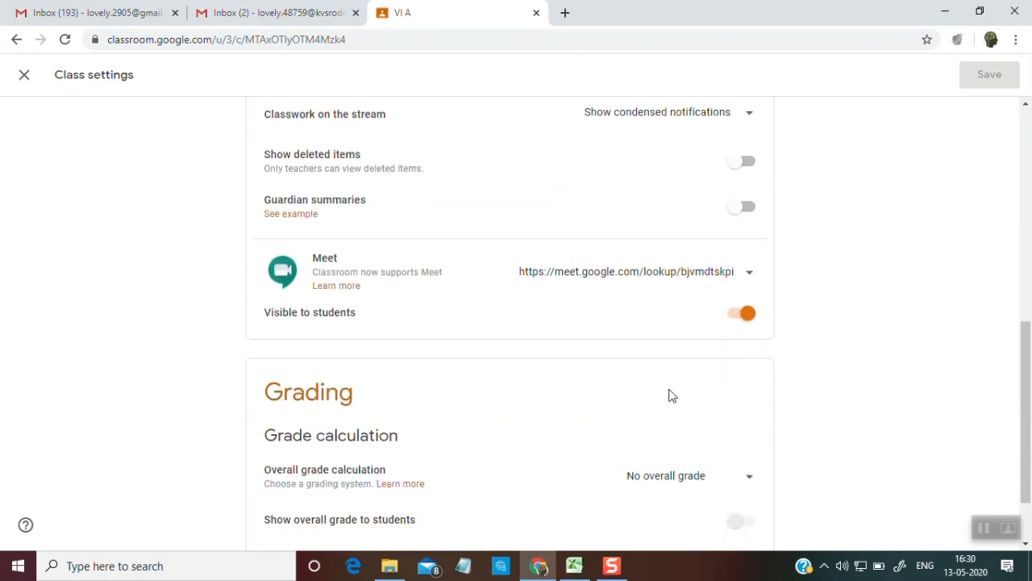
scroll(842, 376, down, 1)
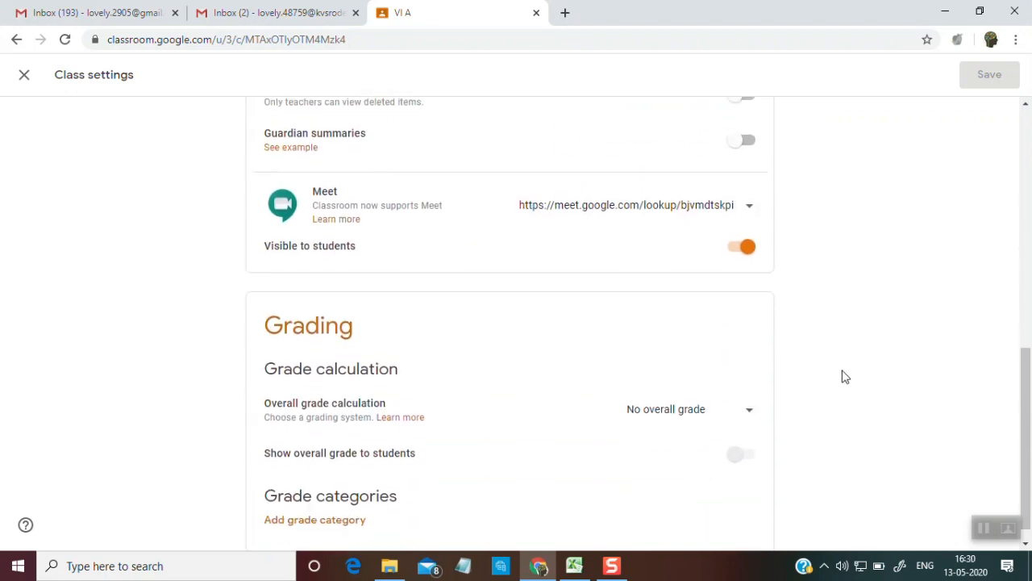
scroll(845, 376, down, 1)
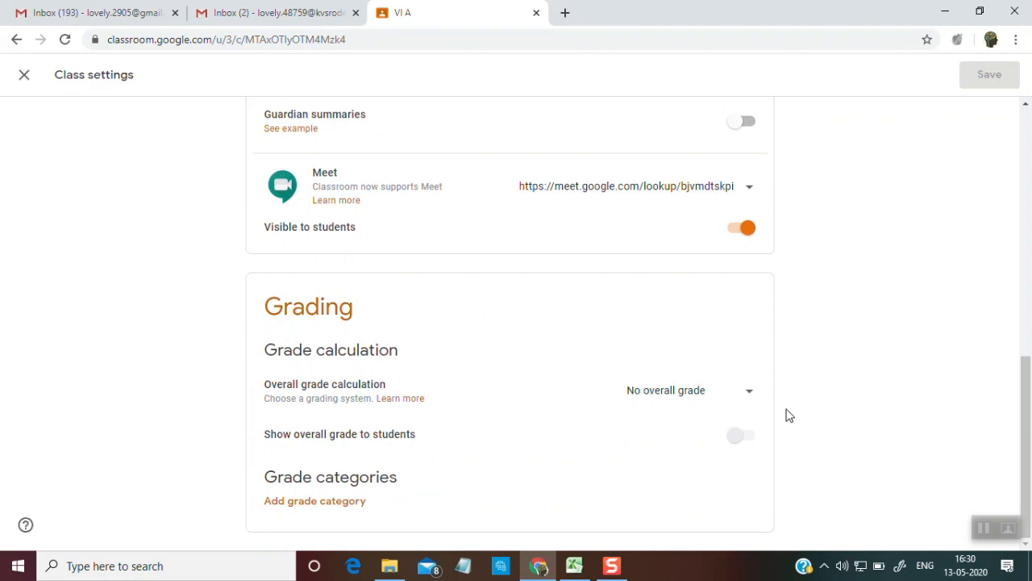
click(751, 397)
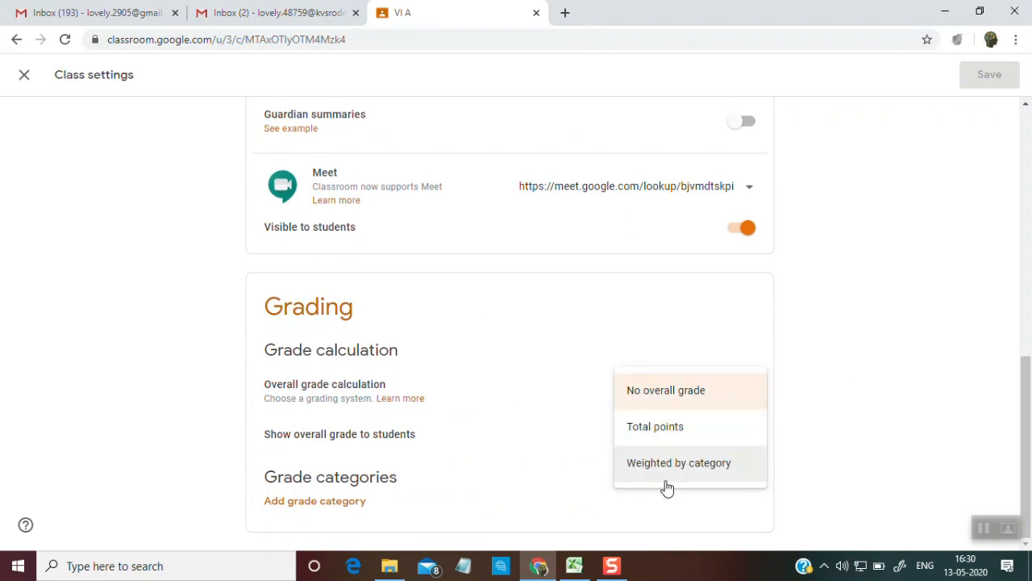
click(927, 383)
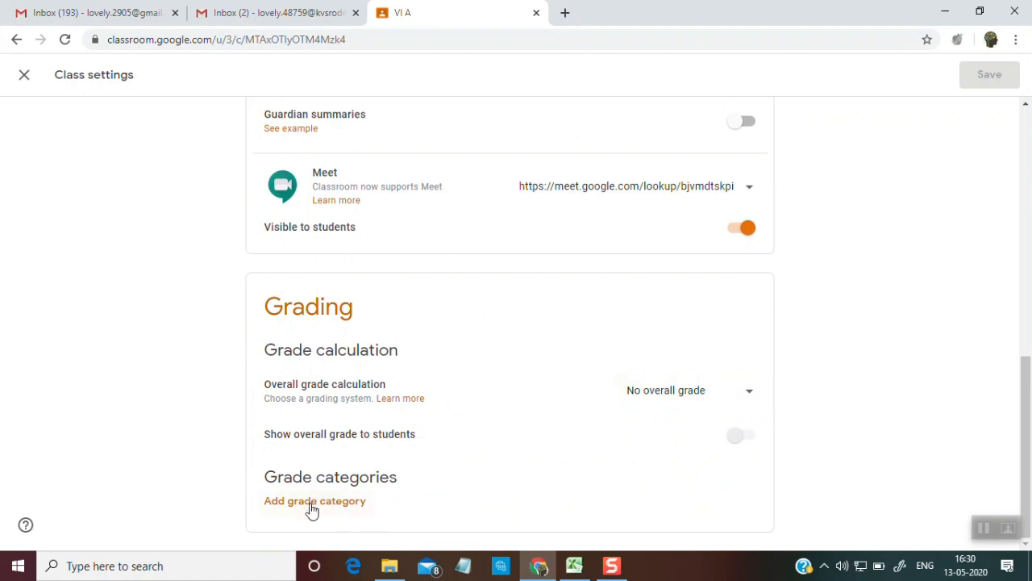
scroll(836, 413, up, 7)
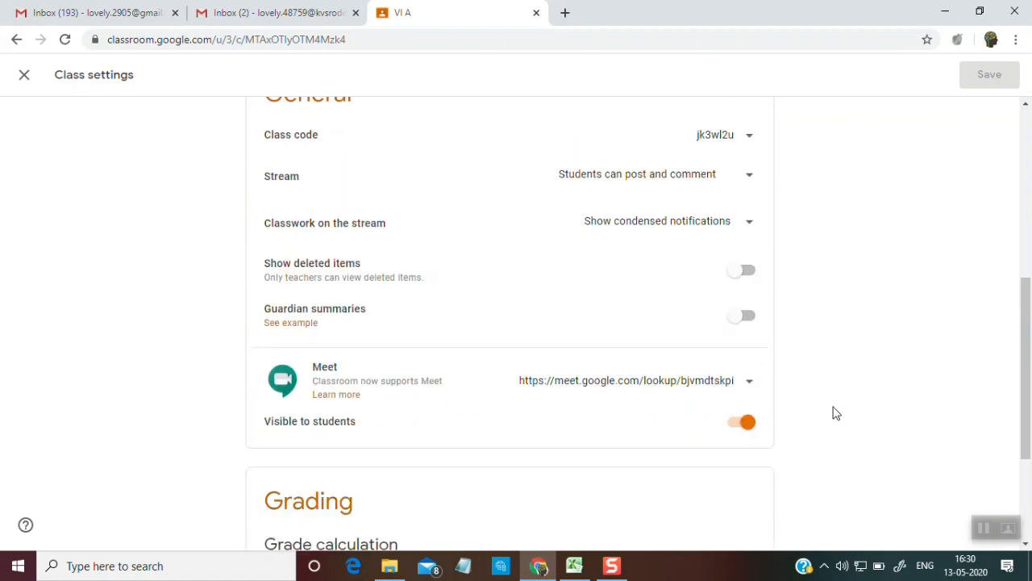
scroll(836, 413, up, 1)
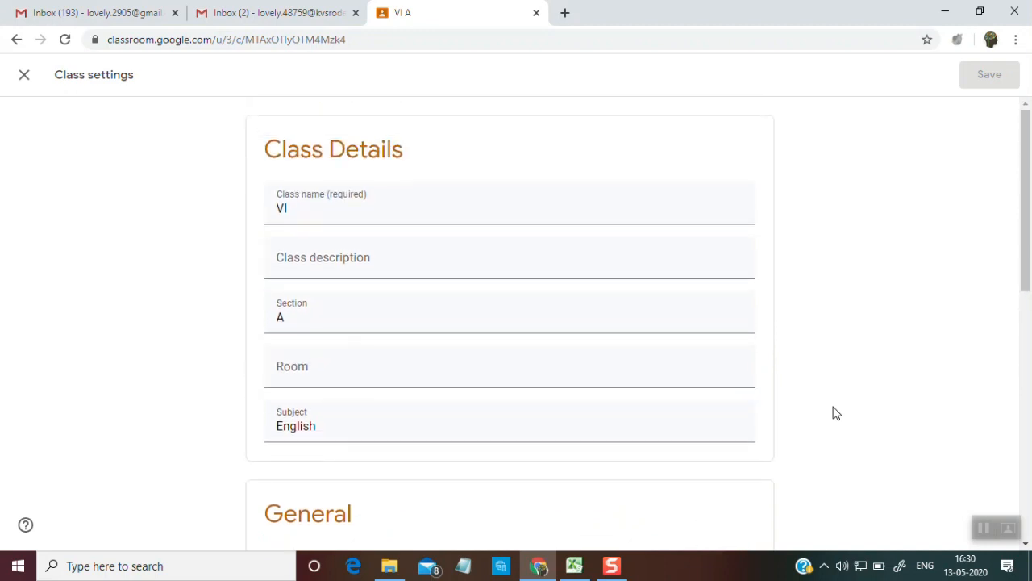
click(25, 75)
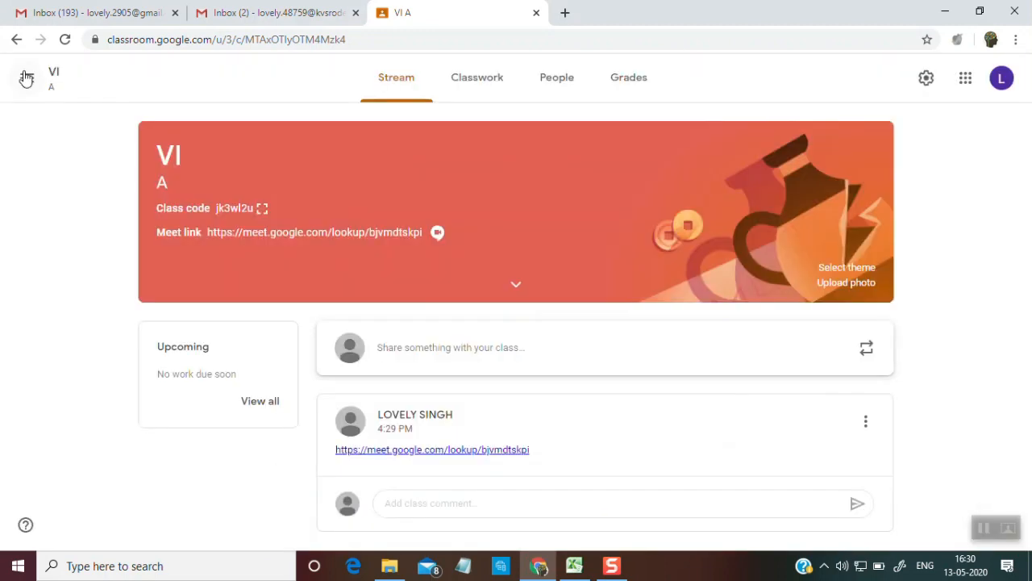
Display the class code of VI A enlarged, highlight the whole code, and close the enlarged view.
click(262, 211)
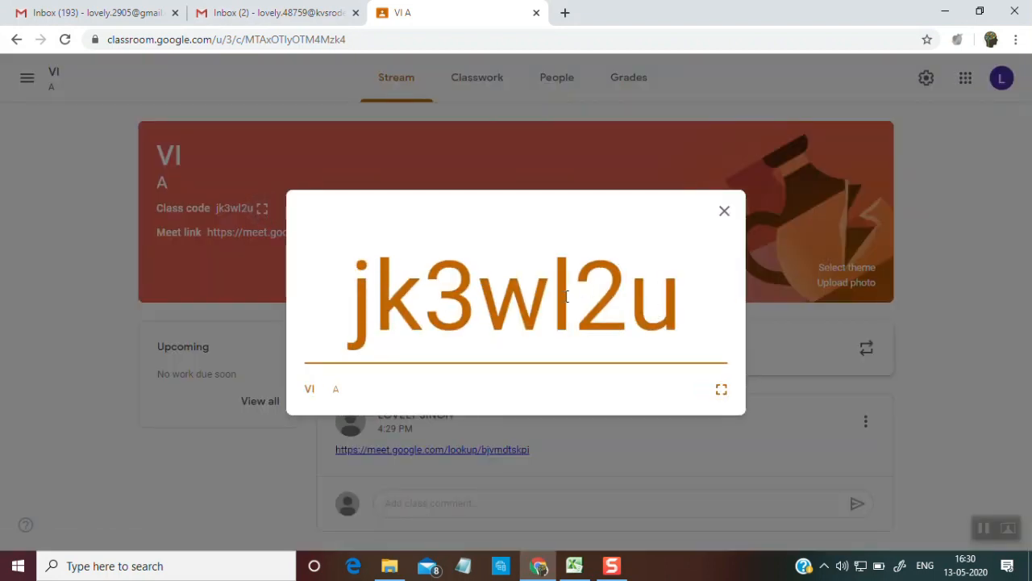
drag(681, 301, 345, 331)
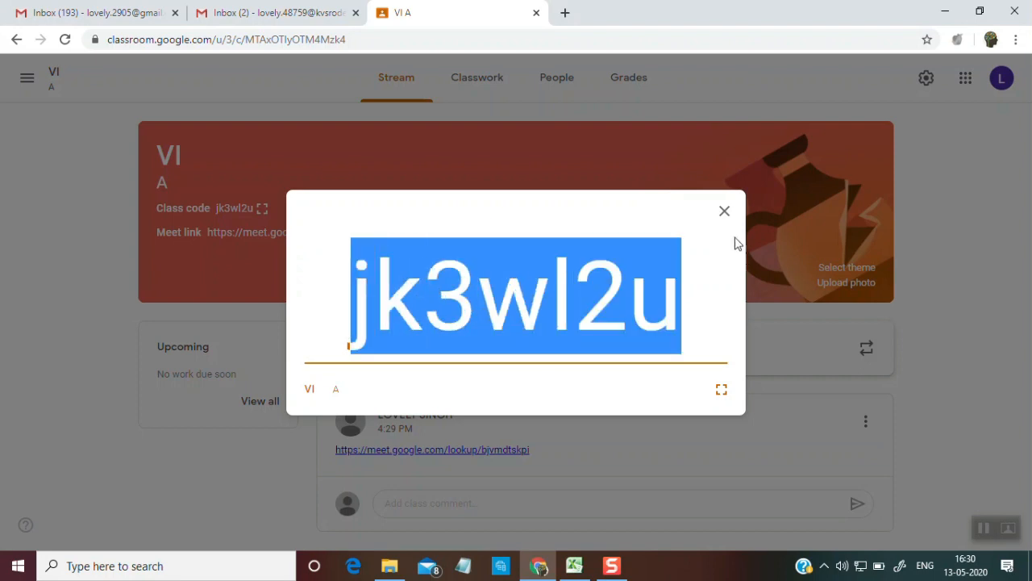
click(724, 211)
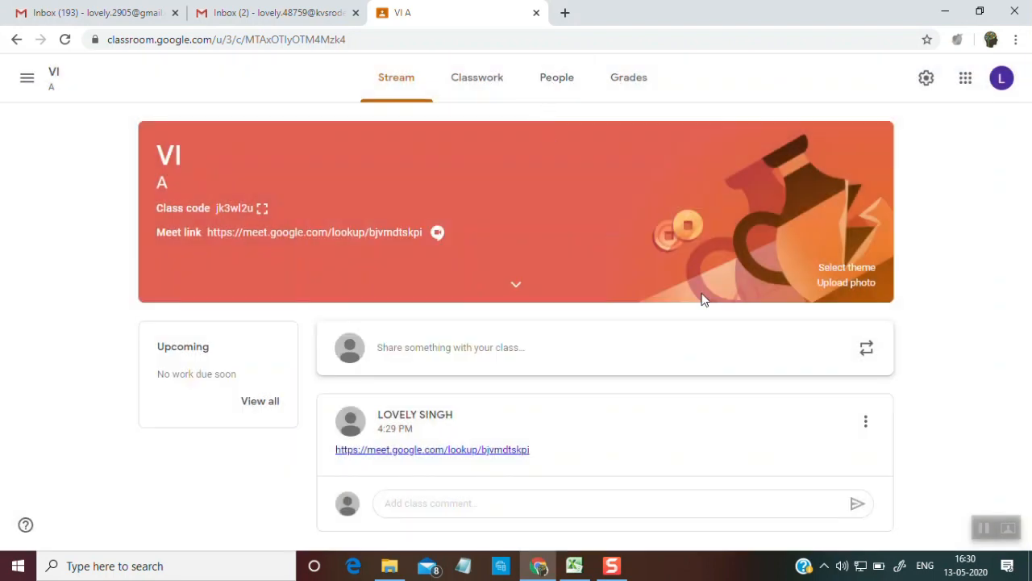